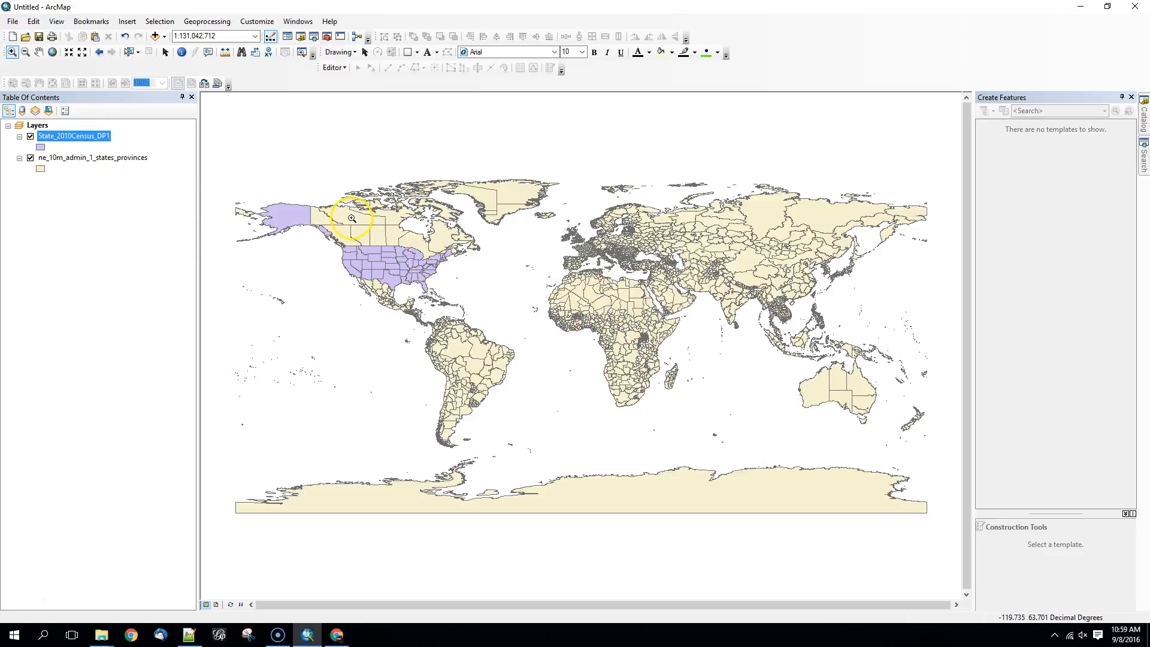
# - Examine the Great Lakes area where the census states meet the provinces layer, and return to the full extent
pyautogui.moveTo(393, 240); pyautogui.dragTo(437, 270)
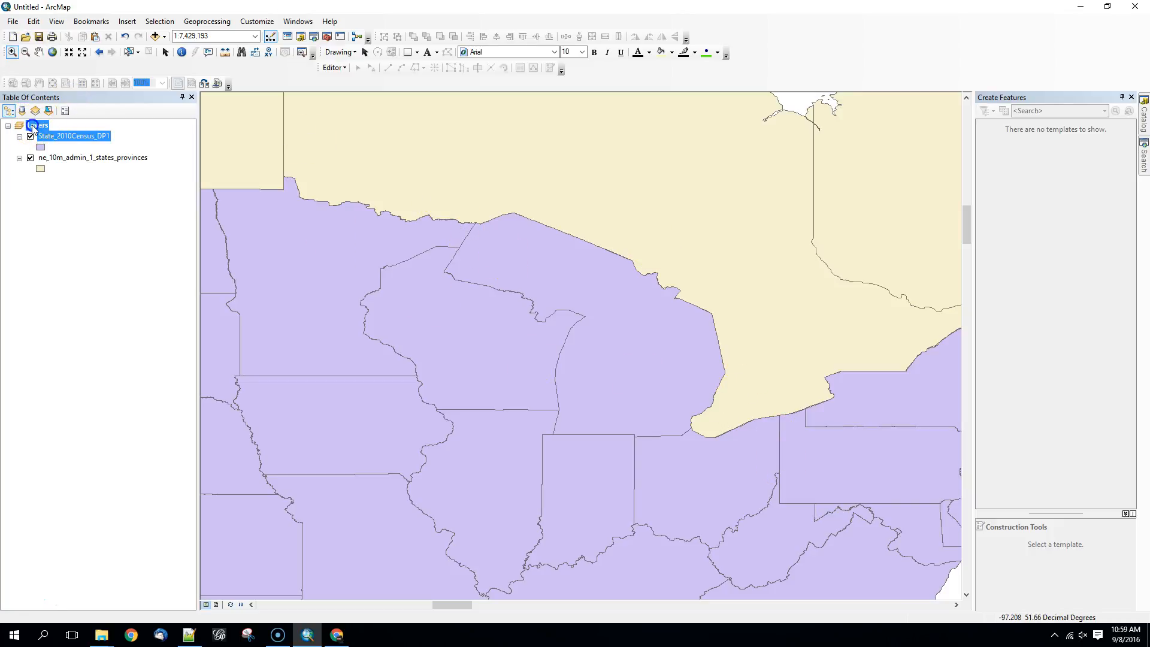
pyautogui.click(52, 52)
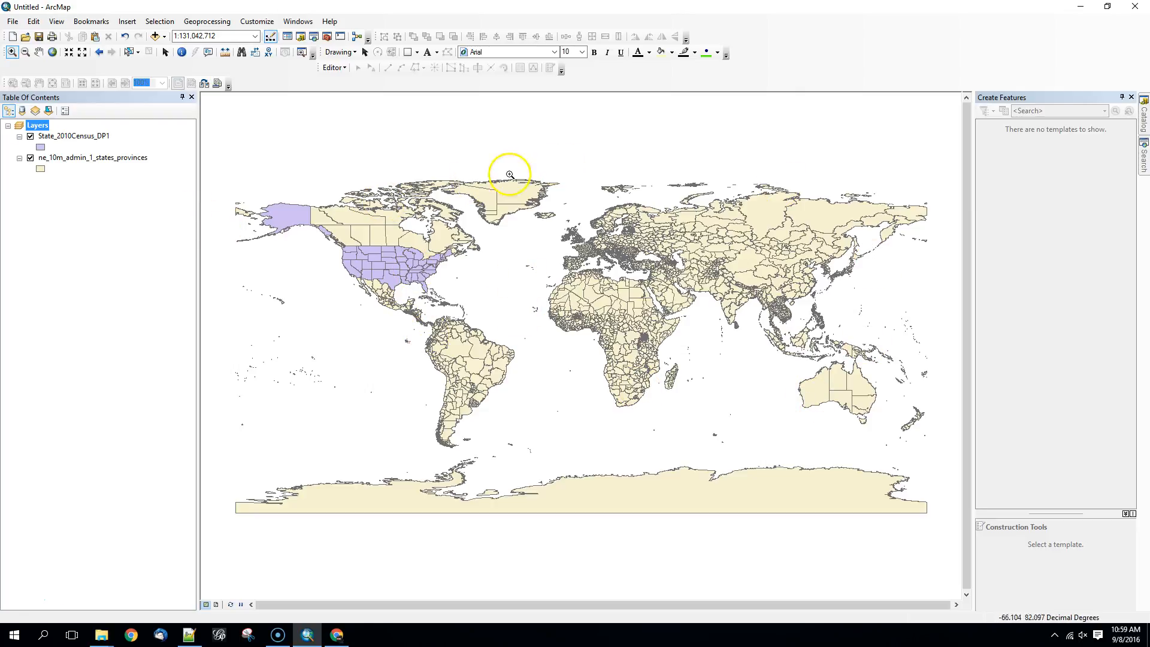
# - Switch to Chrome and review the Natural Earth 1:10m Cultural Vectors downloads as far as the states and provinces section
pyautogui.click(337, 635)
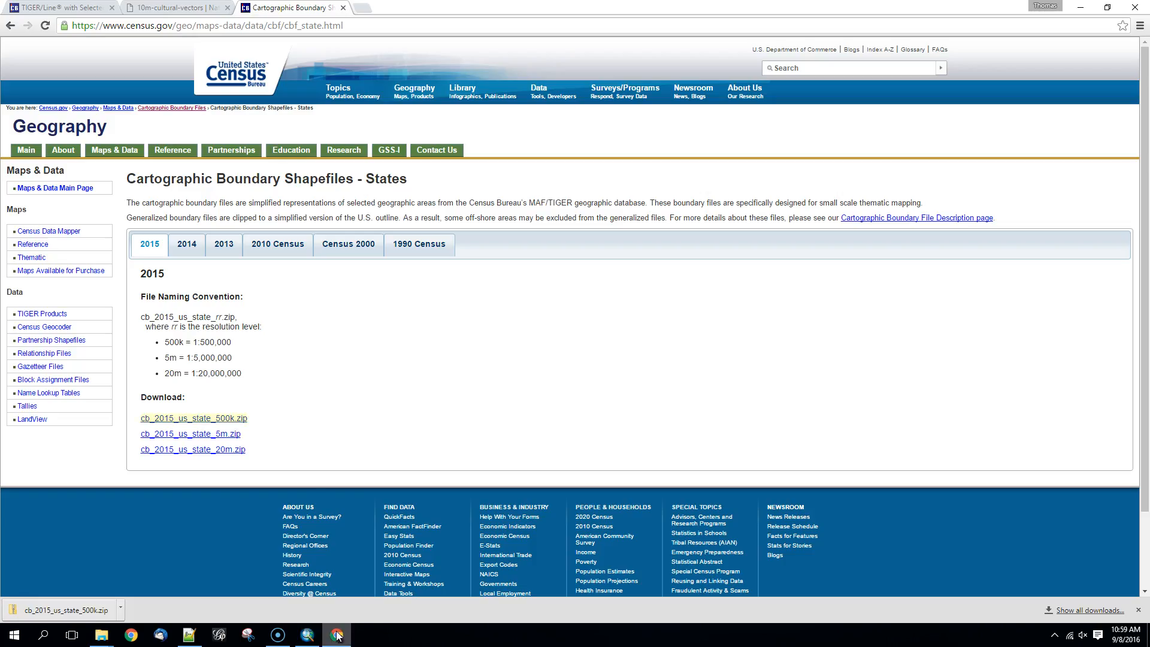
pyautogui.click(54, 7)
pyautogui.click(156, 8)
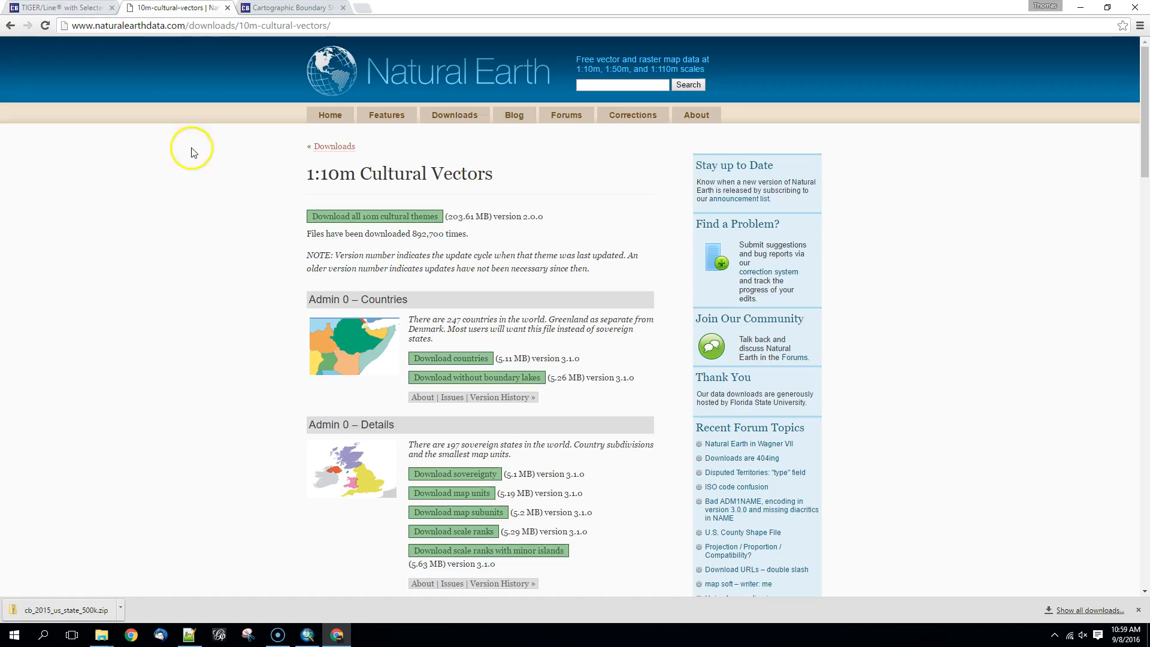
pyautogui.scroll(-3, 149, 321)
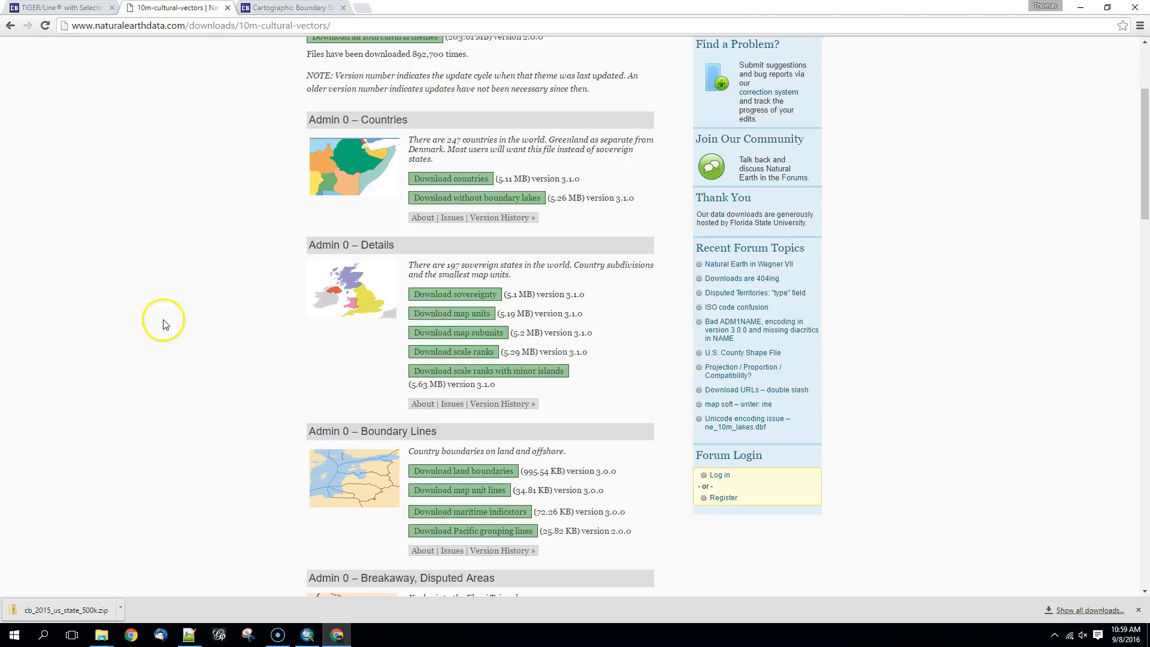
pyautogui.scroll(-7, 324, 363)
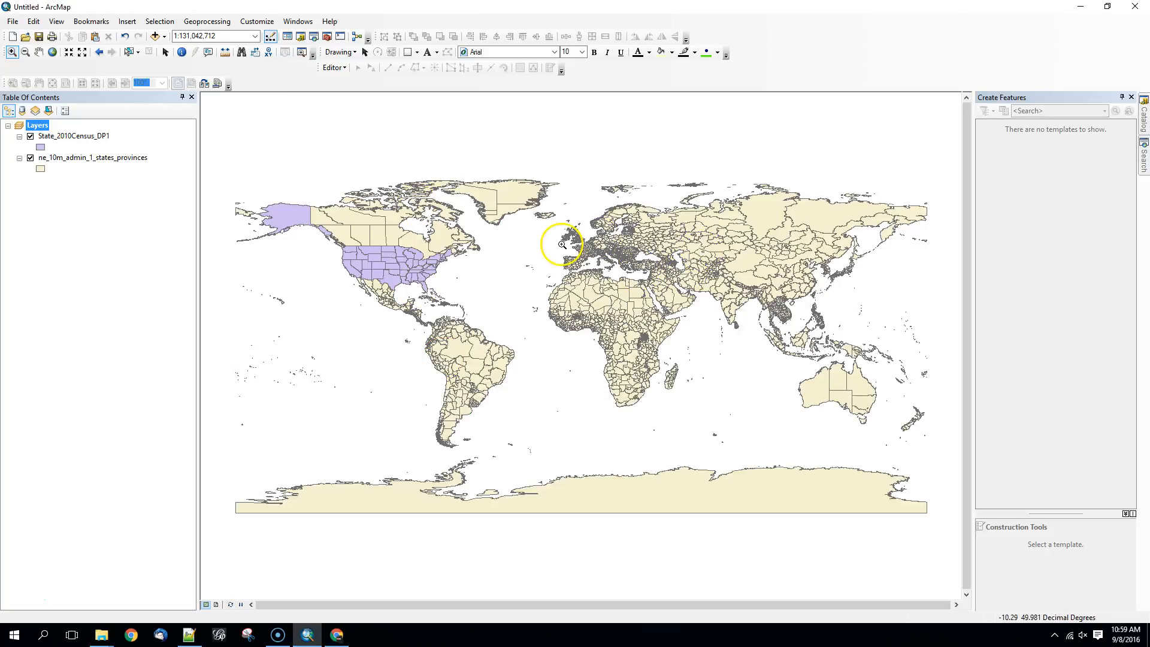
# - Frame the map on the United States and hide the State_2010Census_DP1 layer
pyautogui.click(30, 136)
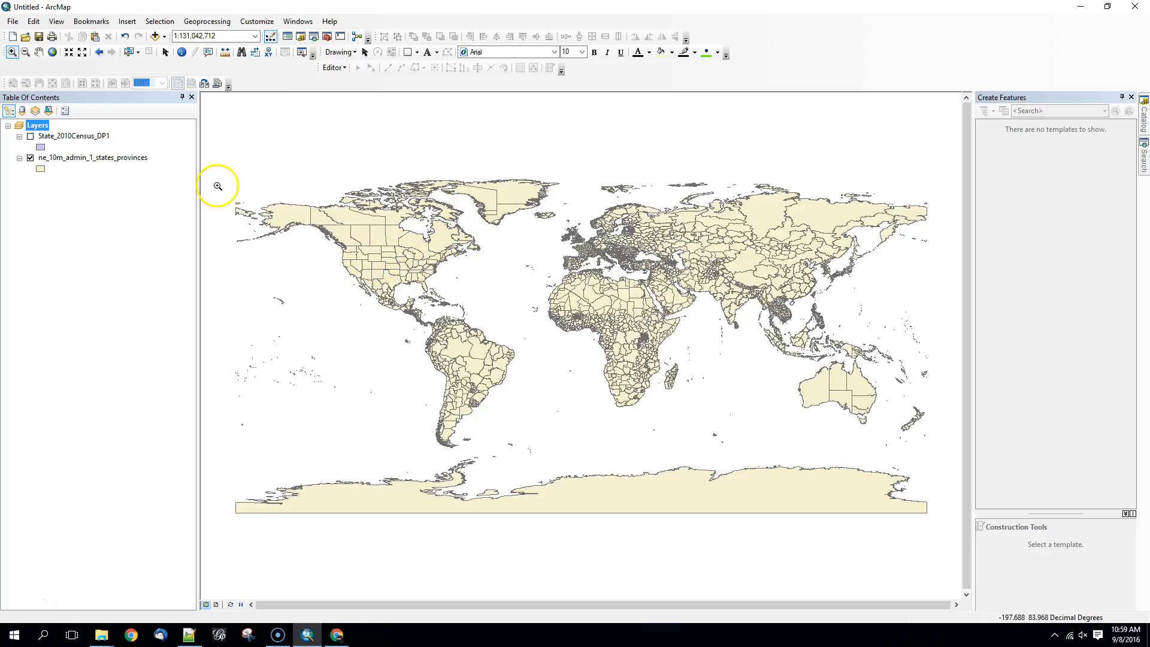
pyautogui.click(30, 136)
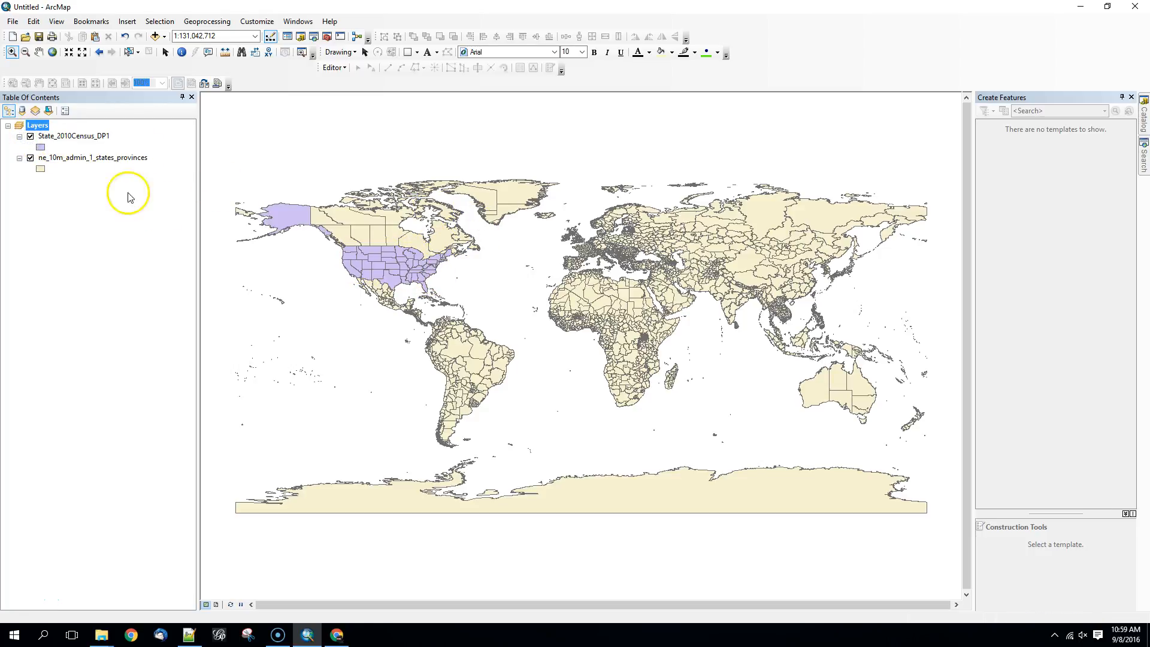
pyautogui.click(12, 52)
pyautogui.moveTo(335, 239); pyautogui.dragTo(487, 300)
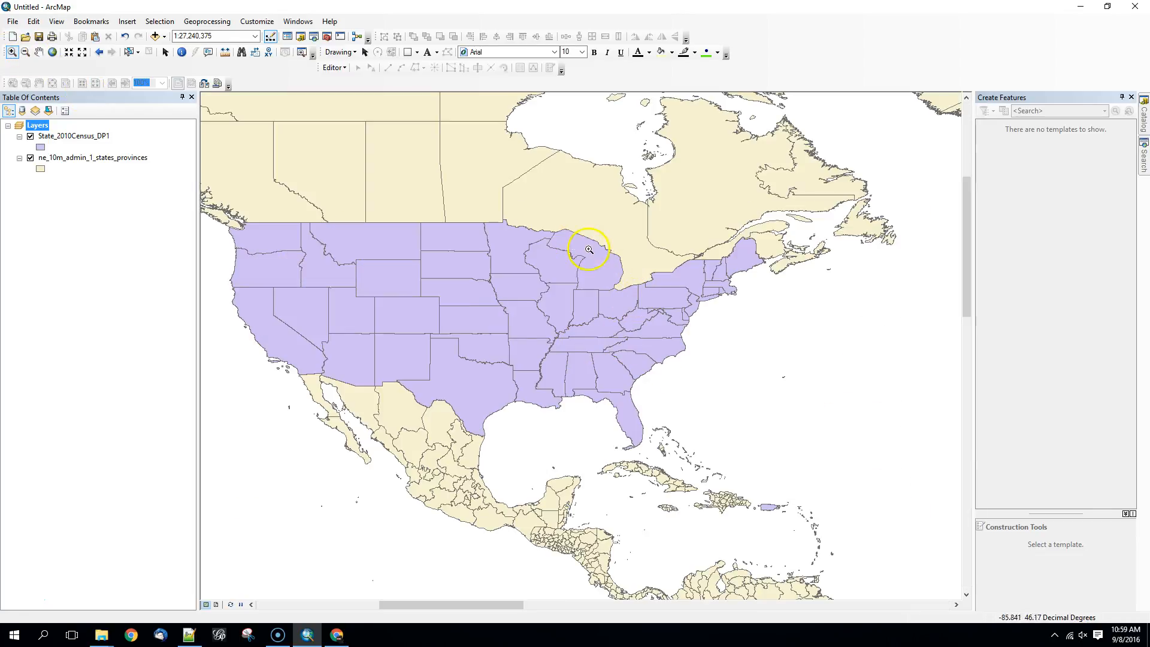
pyautogui.click(30, 136)
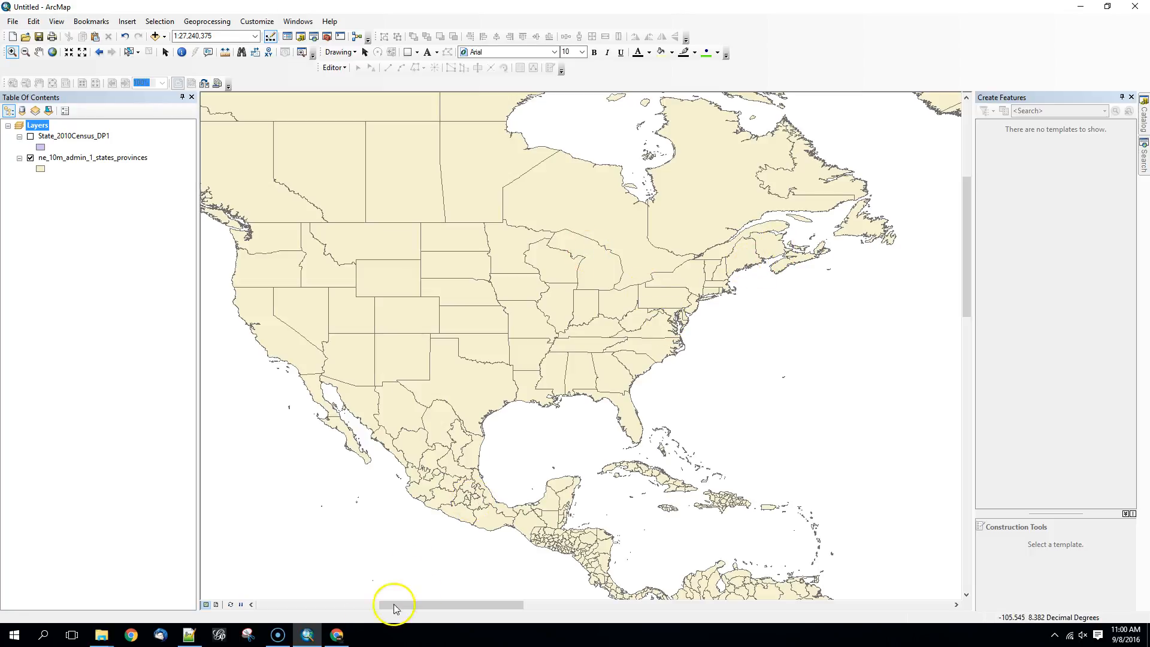
# - Download Natural Earth's Admin 1 states and provinces without large lakes and add ne_10m_admin_1_states_provinces_lakes.shp to the ArcMap map
pyautogui.click(337, 634)
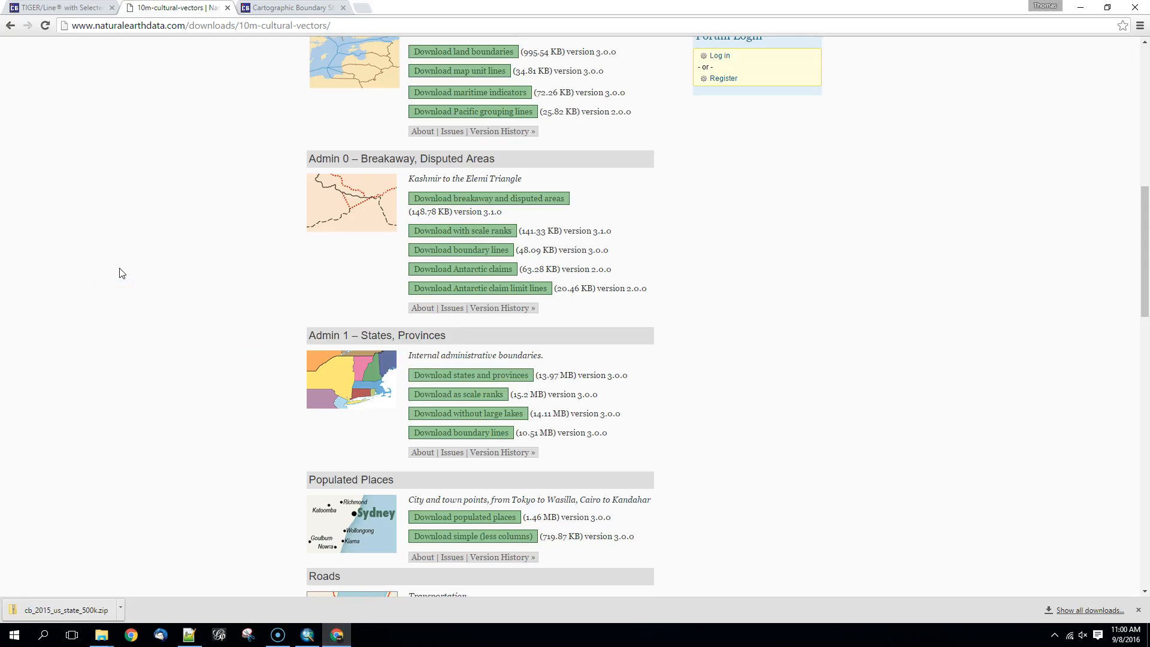
pyautogui.click(485, 419)
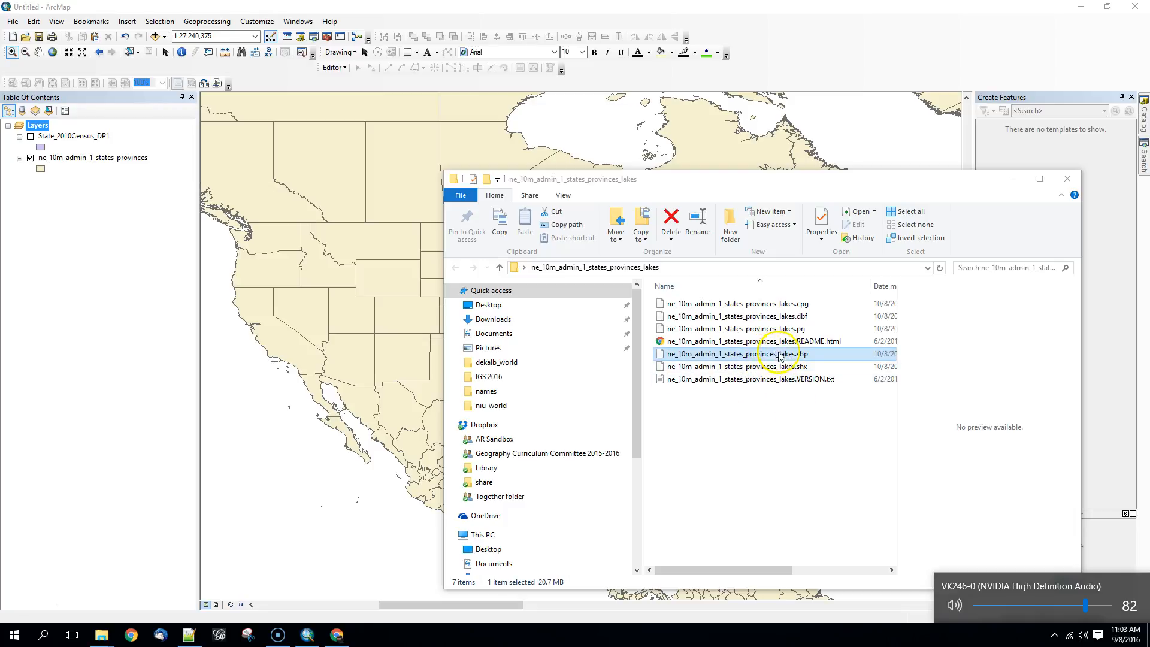
pyautogui.moveTo(772, 358); pyautogui.dragTo(371, 325)
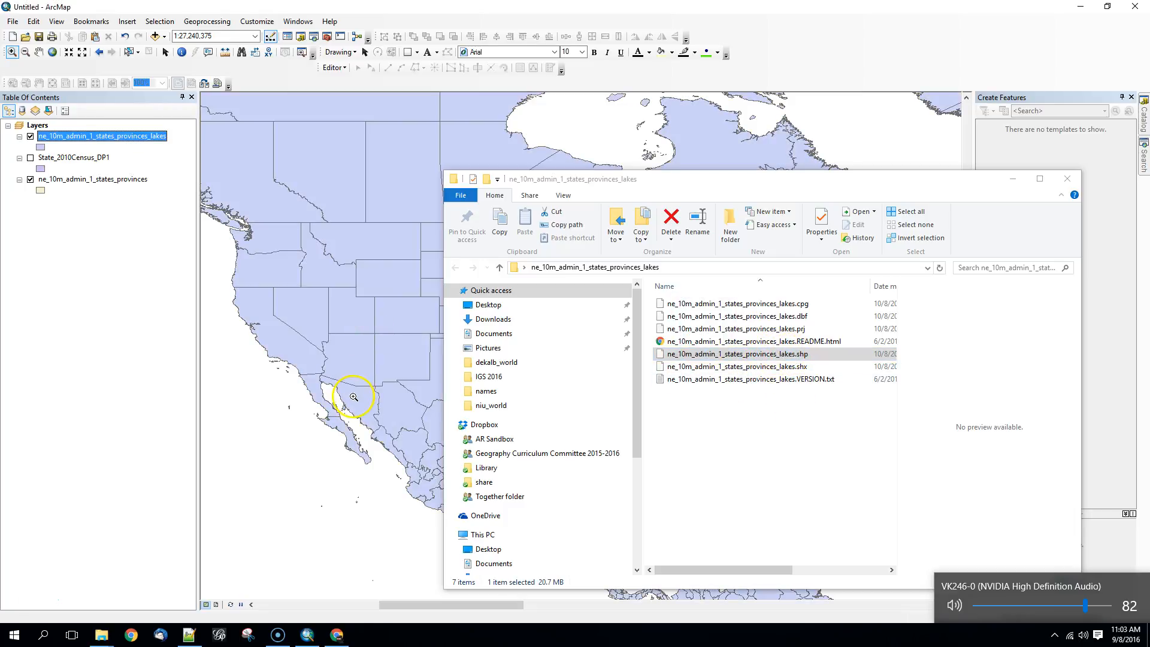
pyautogui.click(33, 210)
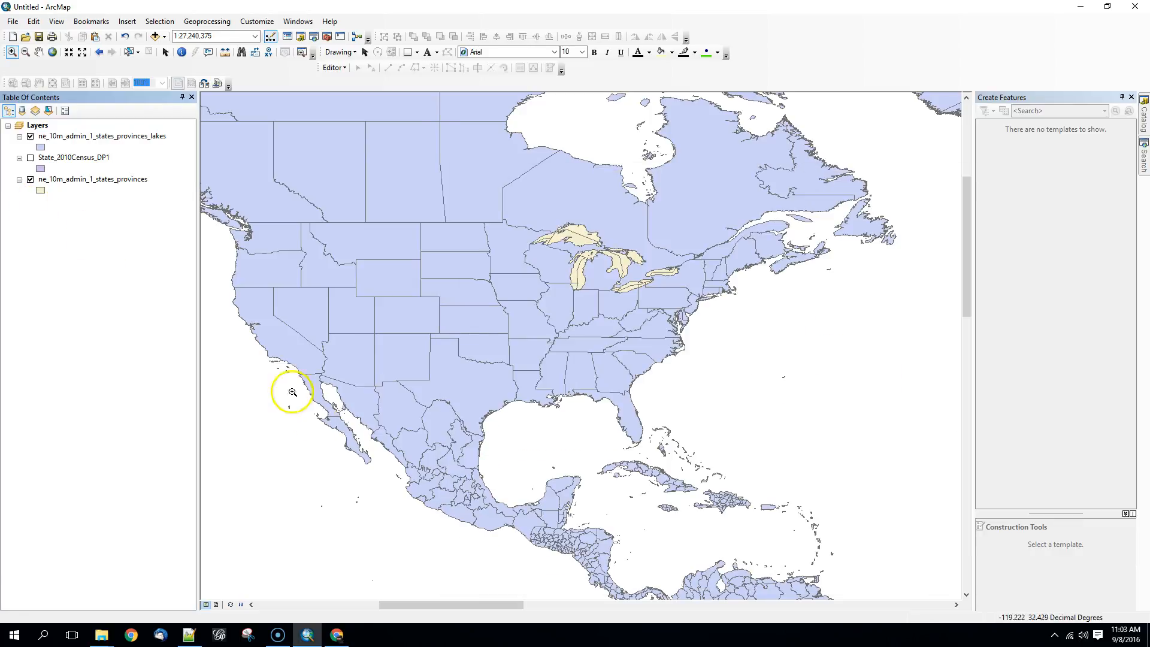
# - Reorder State_2010Census_DP1 below the other layers and leave only ne_10m_admin_1_states_provinces_lakes visible
pyautogui.moveTo(56, 160); pyautogui.dragTo(54, 191)
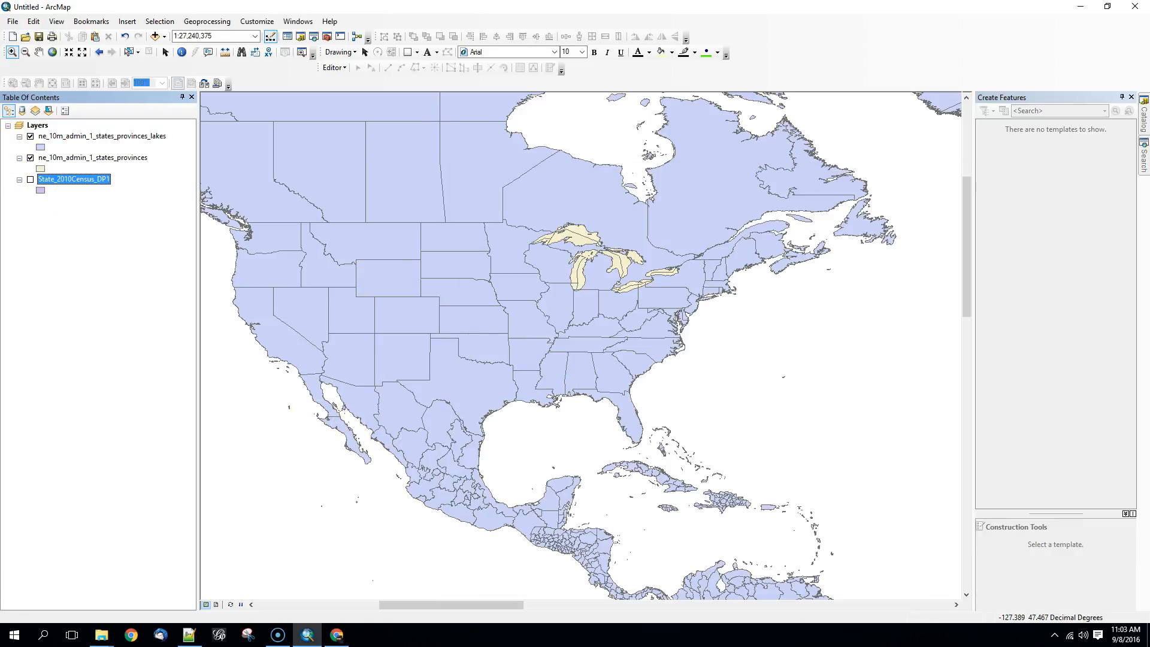
pyautogui.click(30, 158)
pyautogui.click(31, 136)
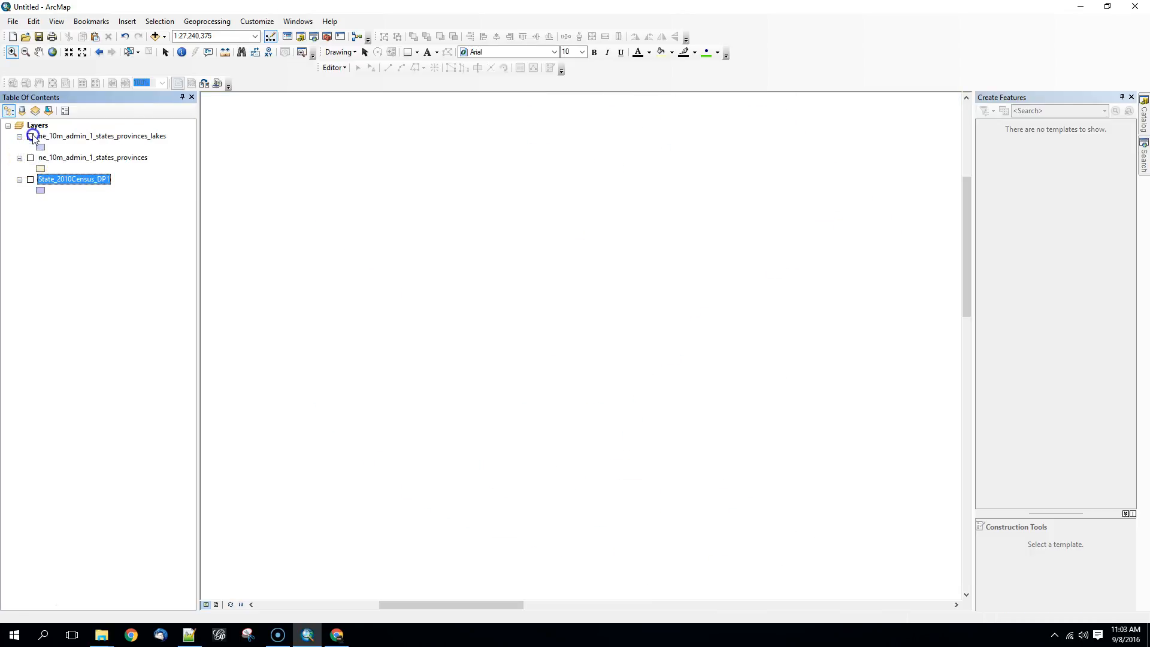
pyautogui.click(30, 158)
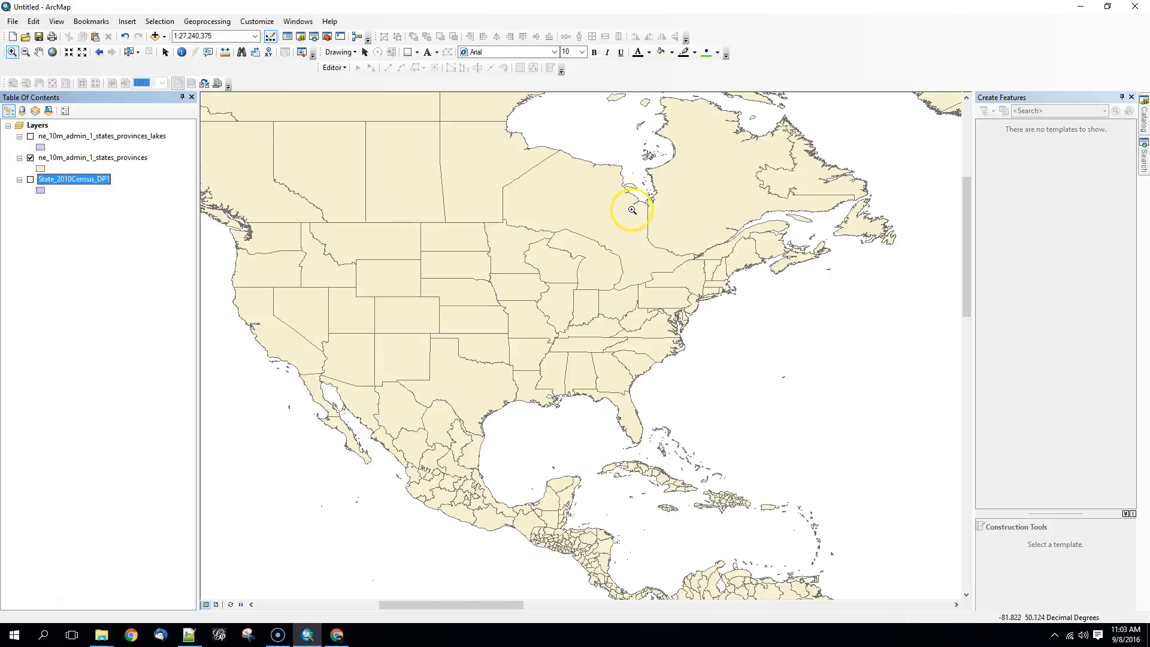
pyautogui.click(30, 158)
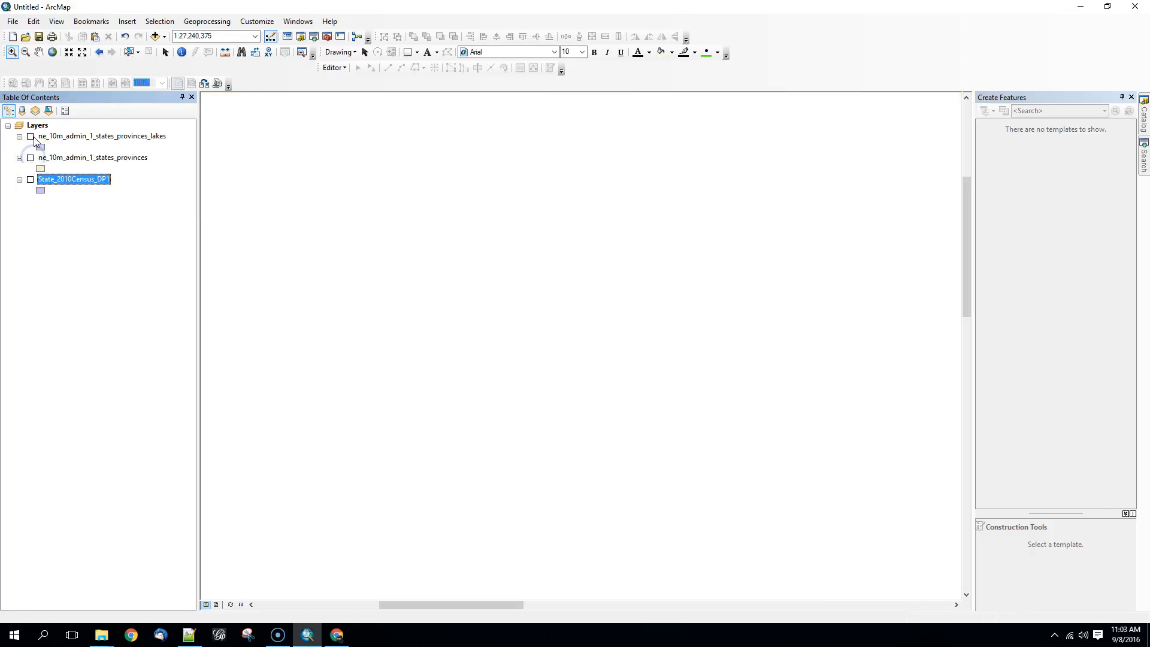
pyautogui.click(32, 137)
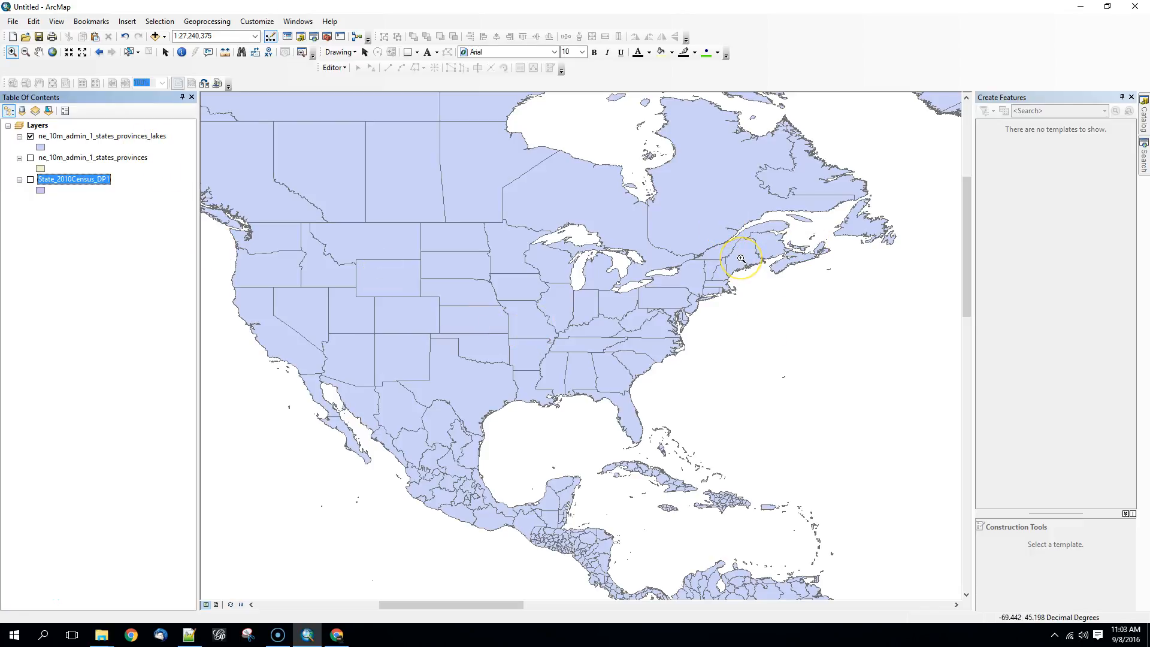
pyautogui.click(94, 136)
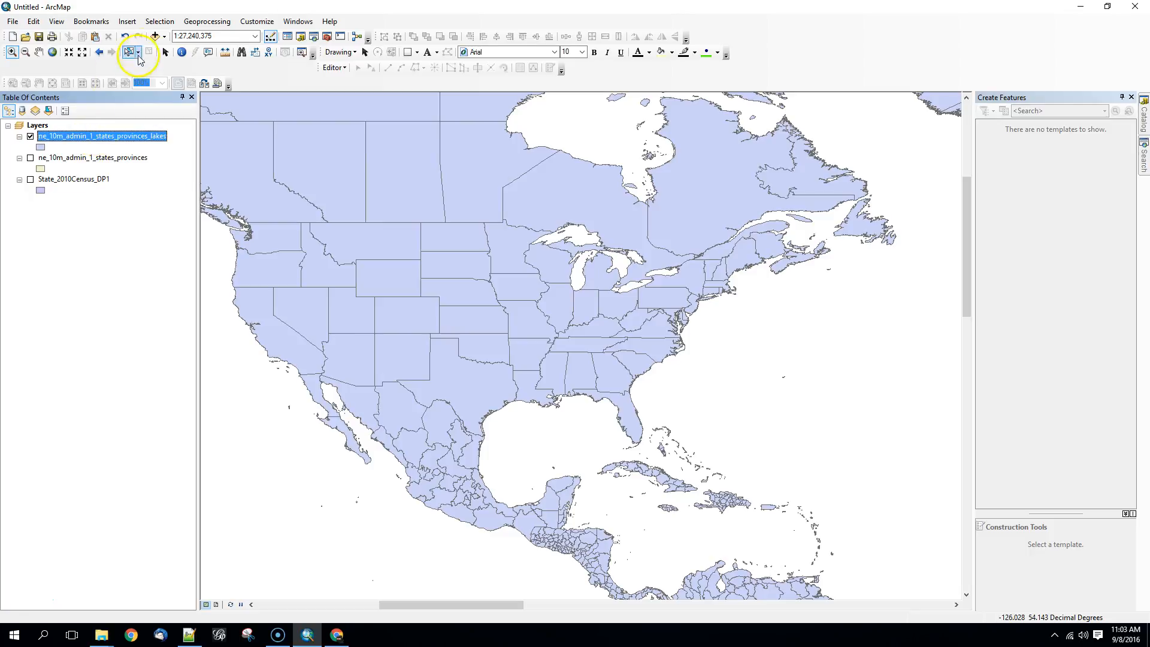
pyautogui.rightClick(112, 140)
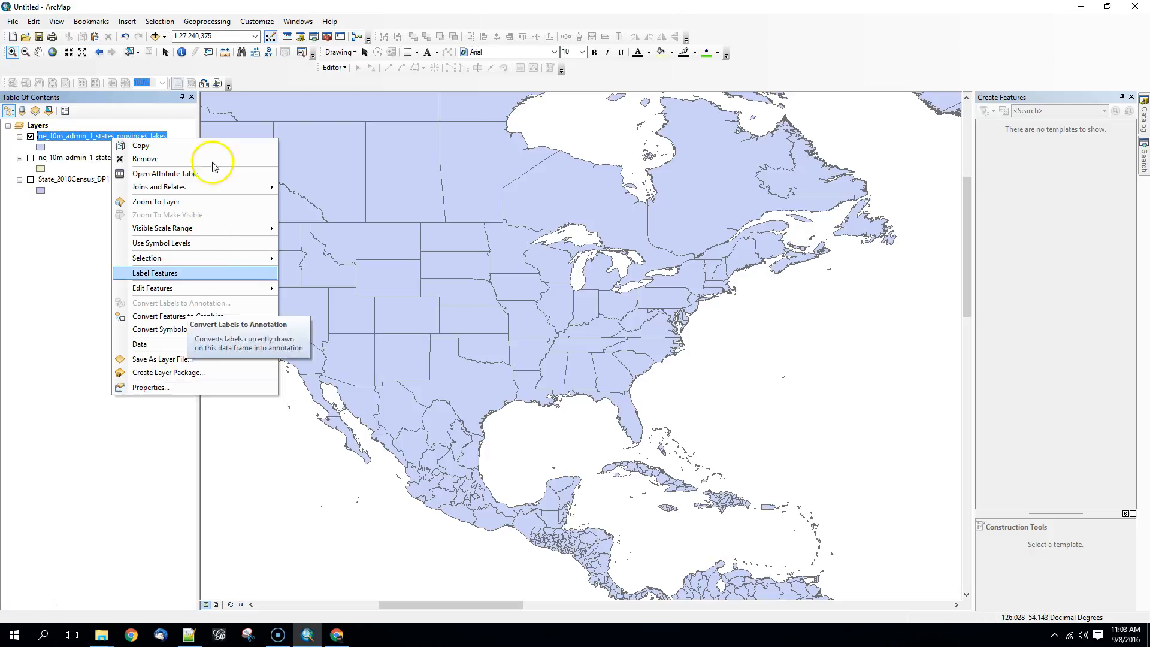
pyautogui.click(170, 455)
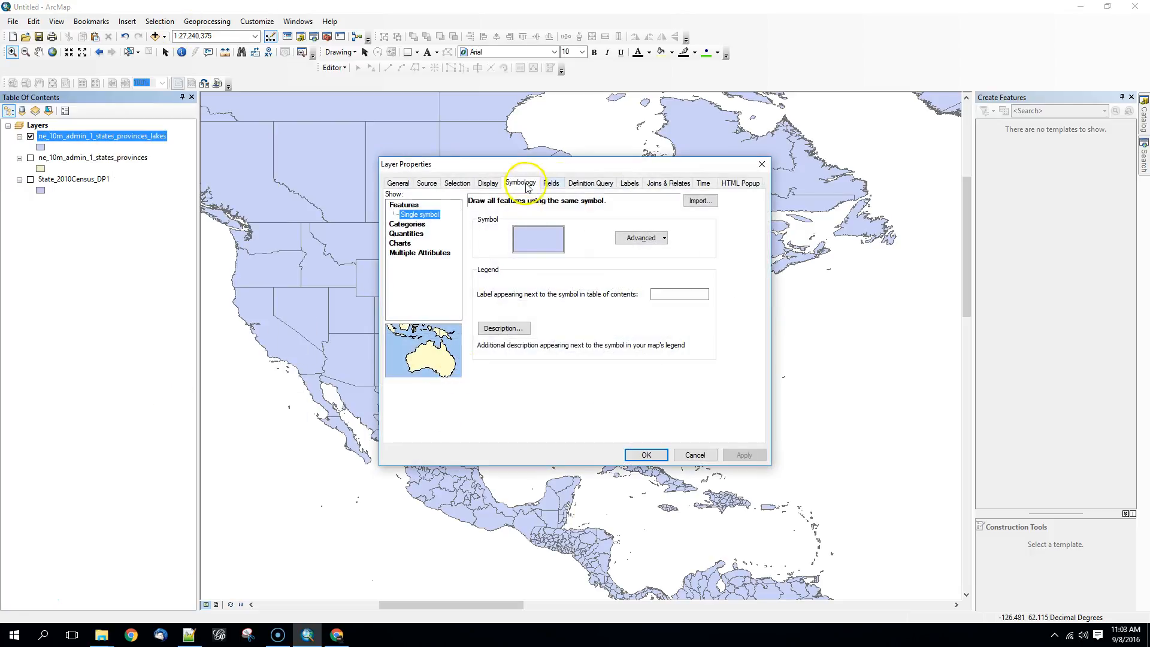
pyautogui.click(591, 183)
pyautogui.click(436, 326)
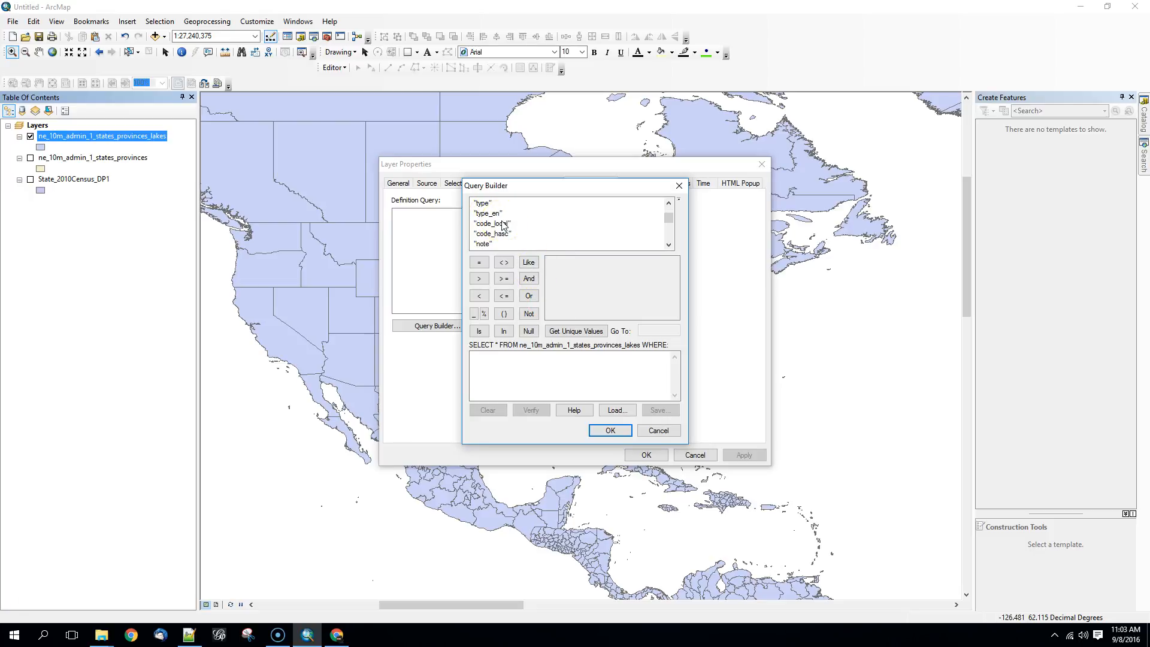
pyautogui.scroll(-2, 527, 230)
pyautogui.scroll(-4, 527, 231)
pyautogui.scroll(-2, 527, 231)
pyautogui.scroll(-1, 527, 231)
pyautogui.click(658, 430)
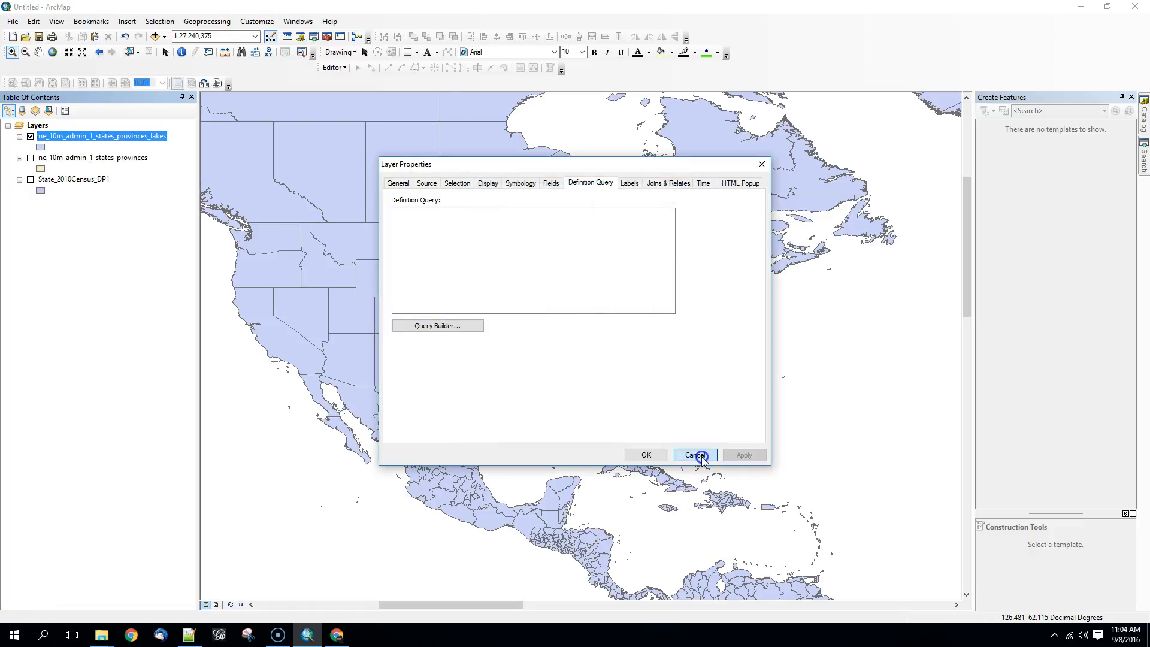
pyautogui.click(694, 454)
# - Examine the United States records in the attribute table of ne_10m_admin_1_states_provinces_lakes, and close the table
pyautogui.rightClick(54, 137)
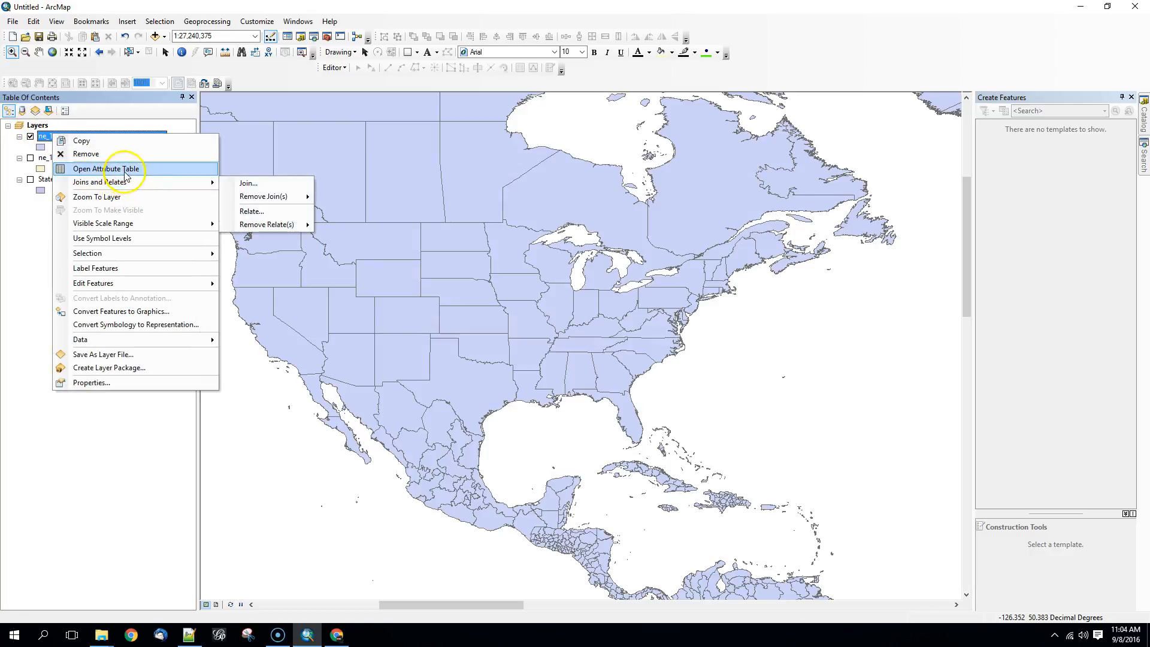
pyautogui.click(126, 173)
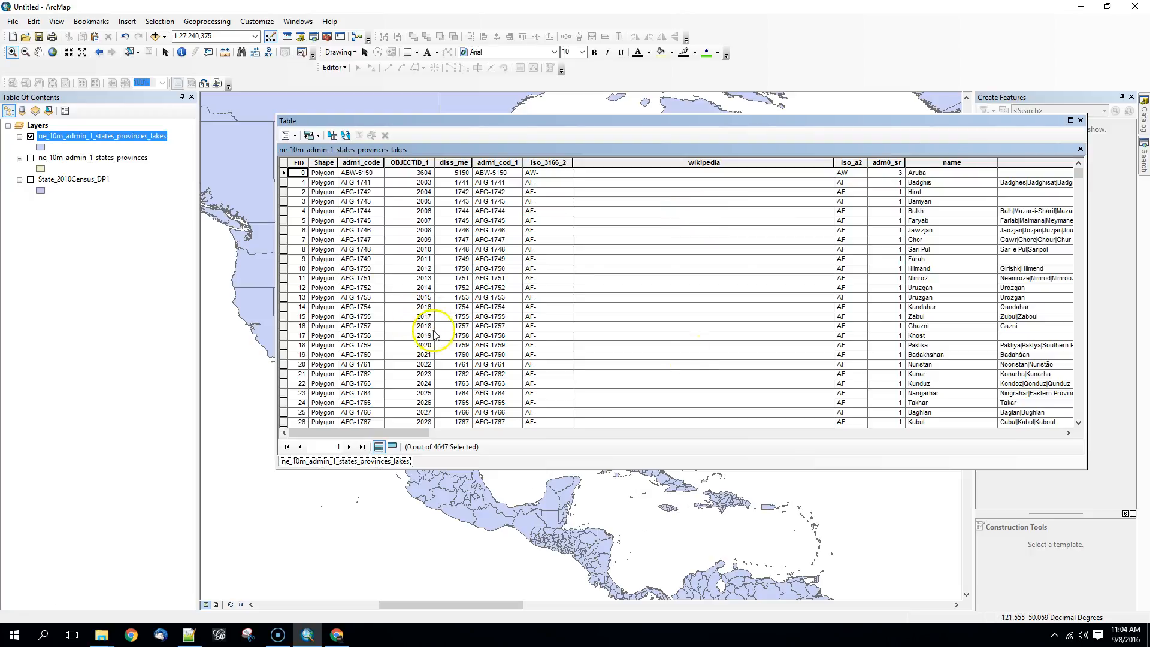
pyautogui.moveTo(1076, 174); pyautogui.dragTo(1079, 361)
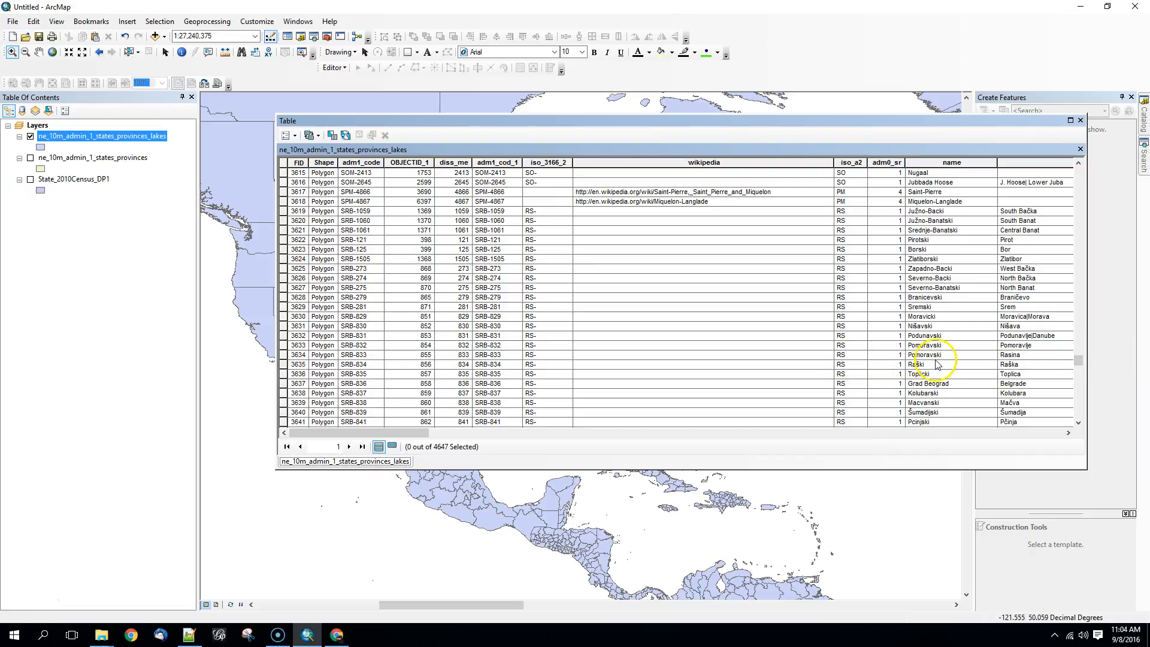
pyautogui.moveTo(1075, 366); pyautogui.dragTo(1079, 402)
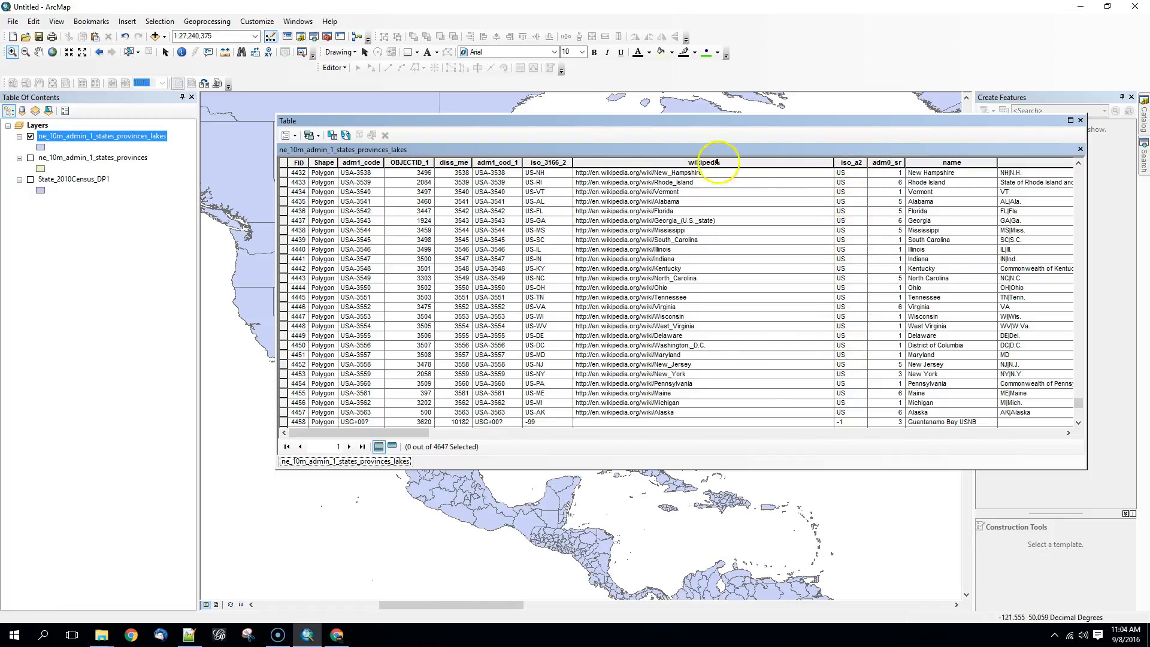
pyautogui.hotkey('alt', 'Tab')
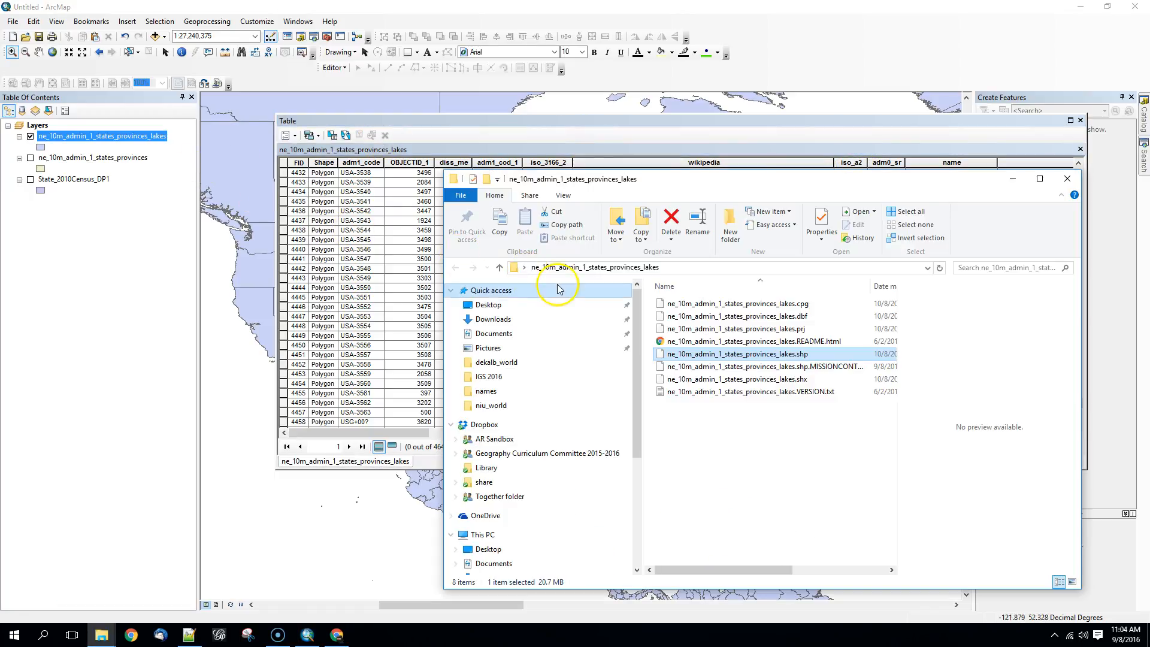
pyautogui.rightClick(102, 139)
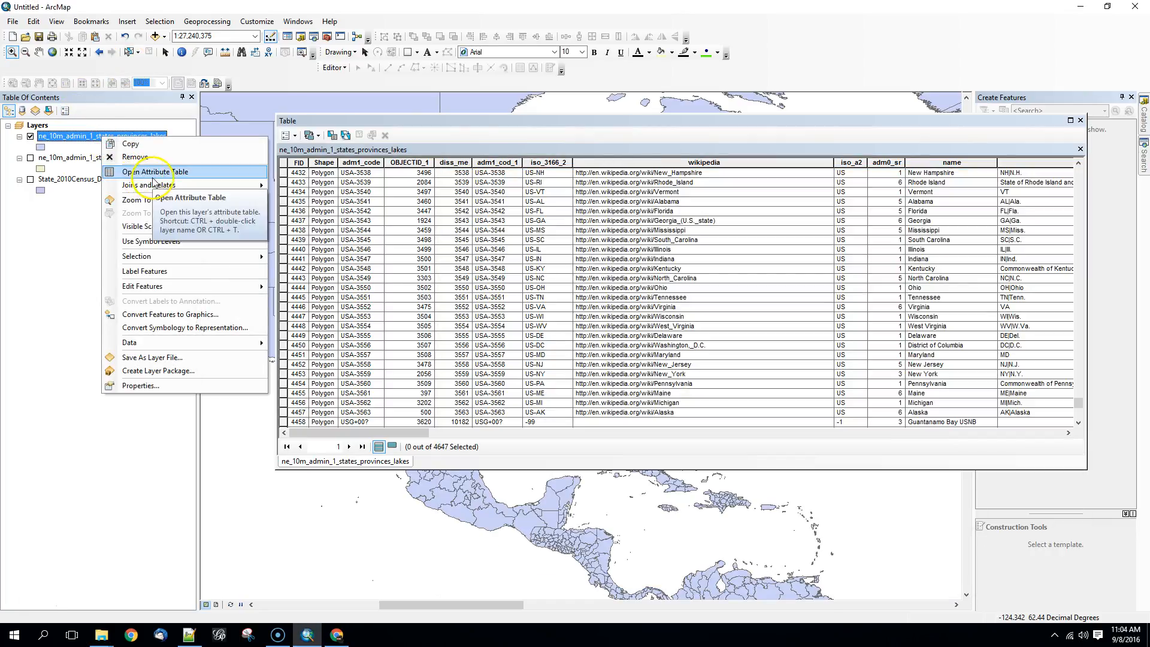
pyautogui.click(1081, 121)
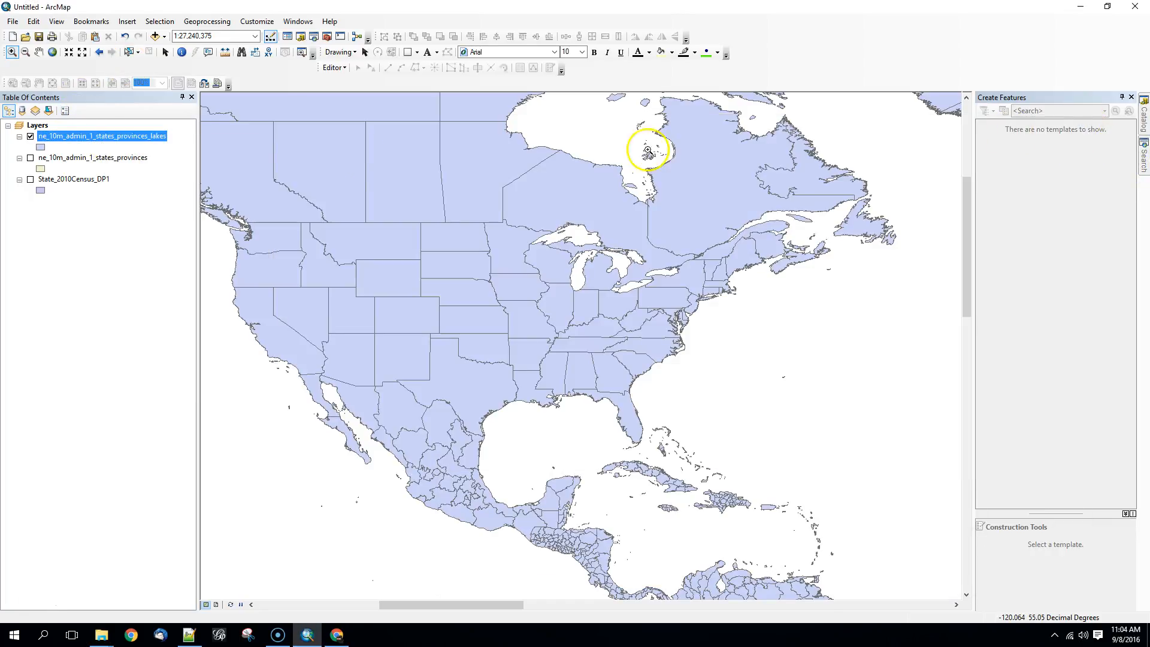
# - Apply the definition query "iso_a2" = 'US' to the ne_10m_admin_1_states_provinces_lakes layer
pyautogui.rightClick(79, 137)
pyautogui.click(96, 385)
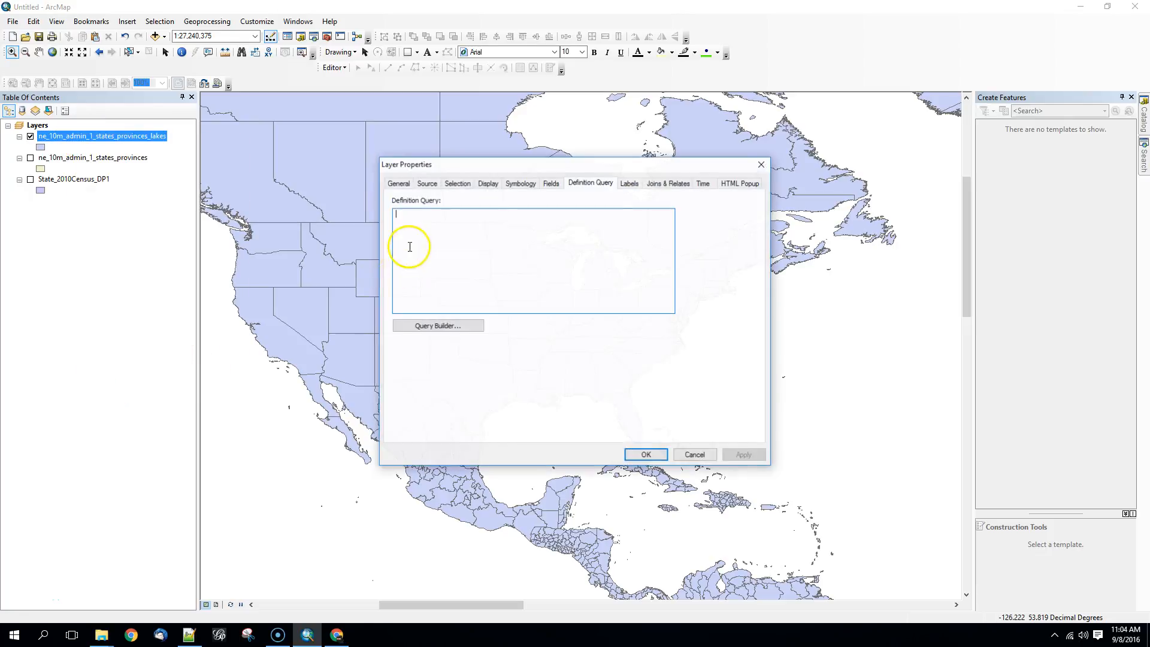
pyautogui.click(422, 328)
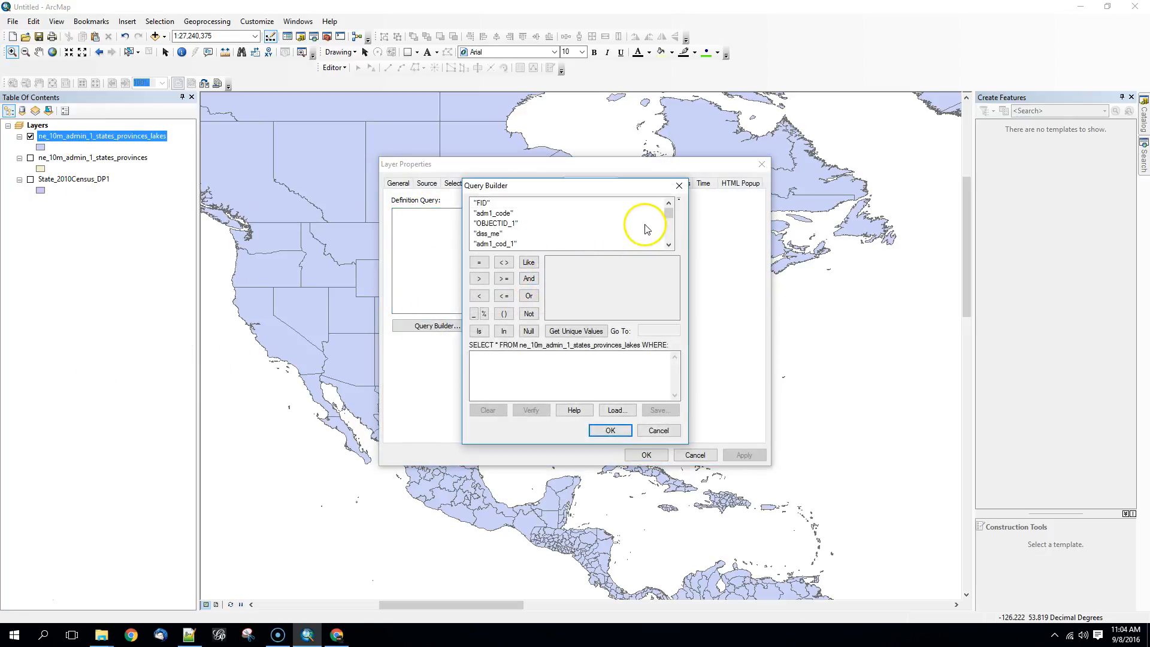
pyautogui.moveTo(668, 209); pyautogui.dragTo(668, 231)
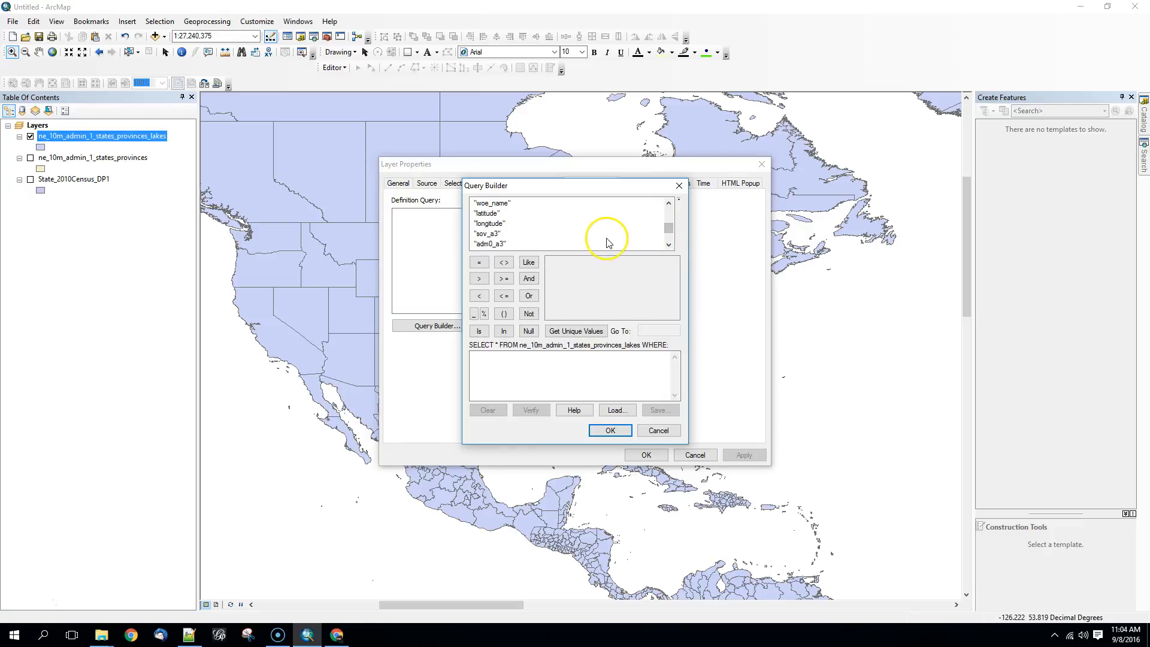
pyautogui.scroll(6, 617, 245)
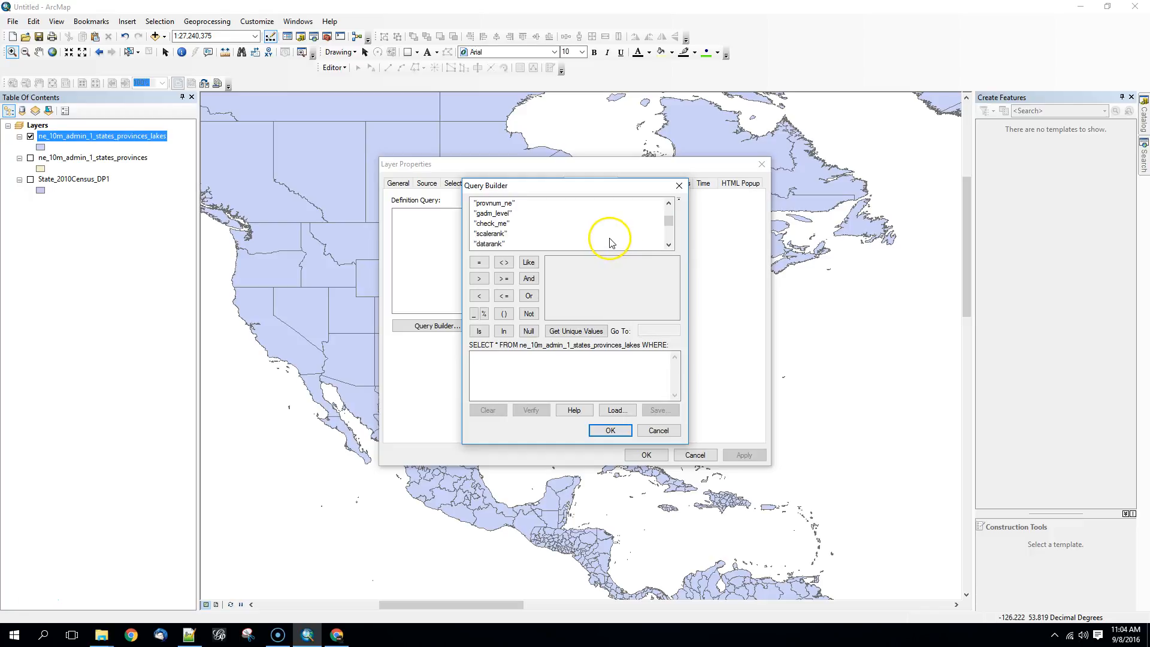
pyautogui.scroll(5, 609, 241)
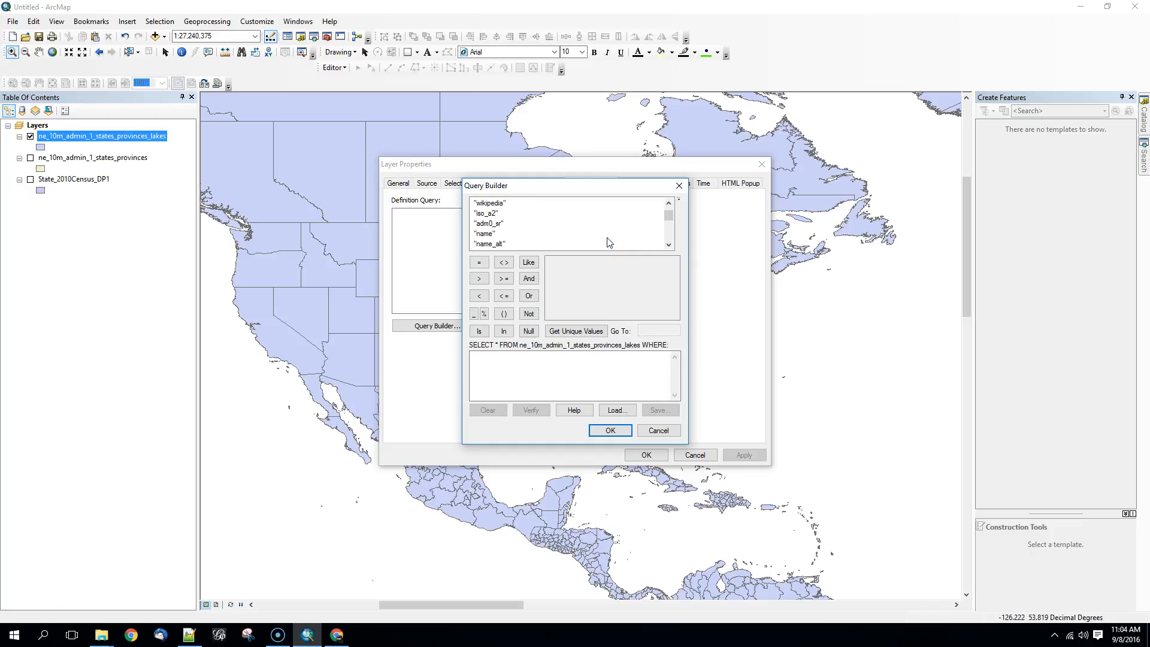
pyautogui.doubleClick(484, 243)
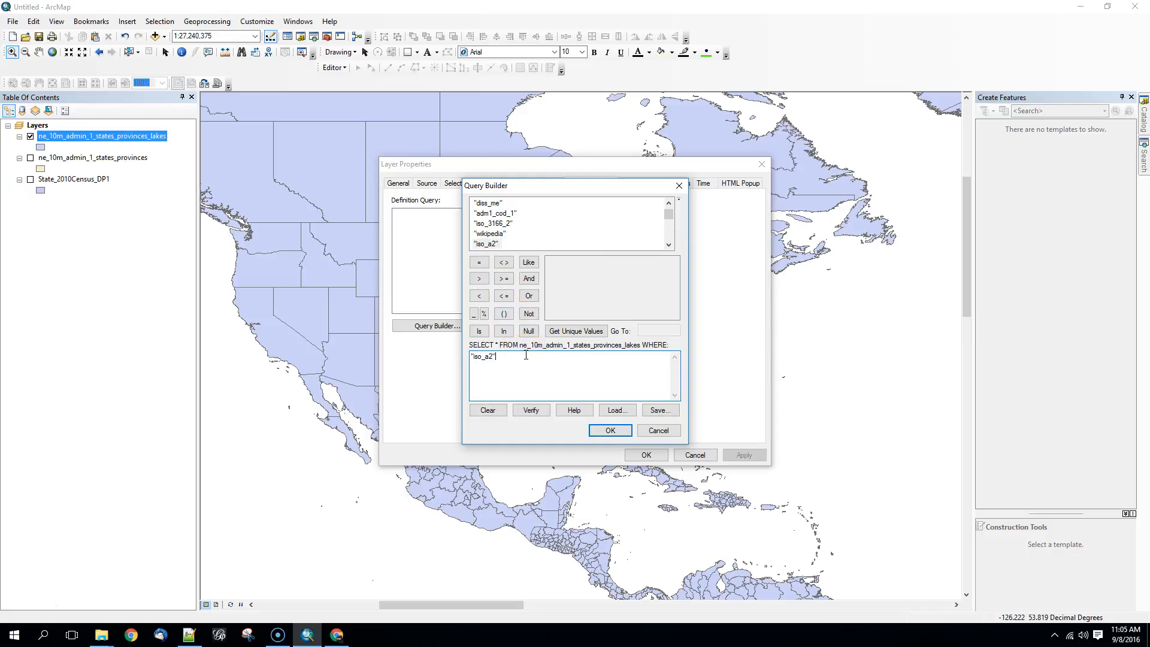
pyautogui.click(560, 333)
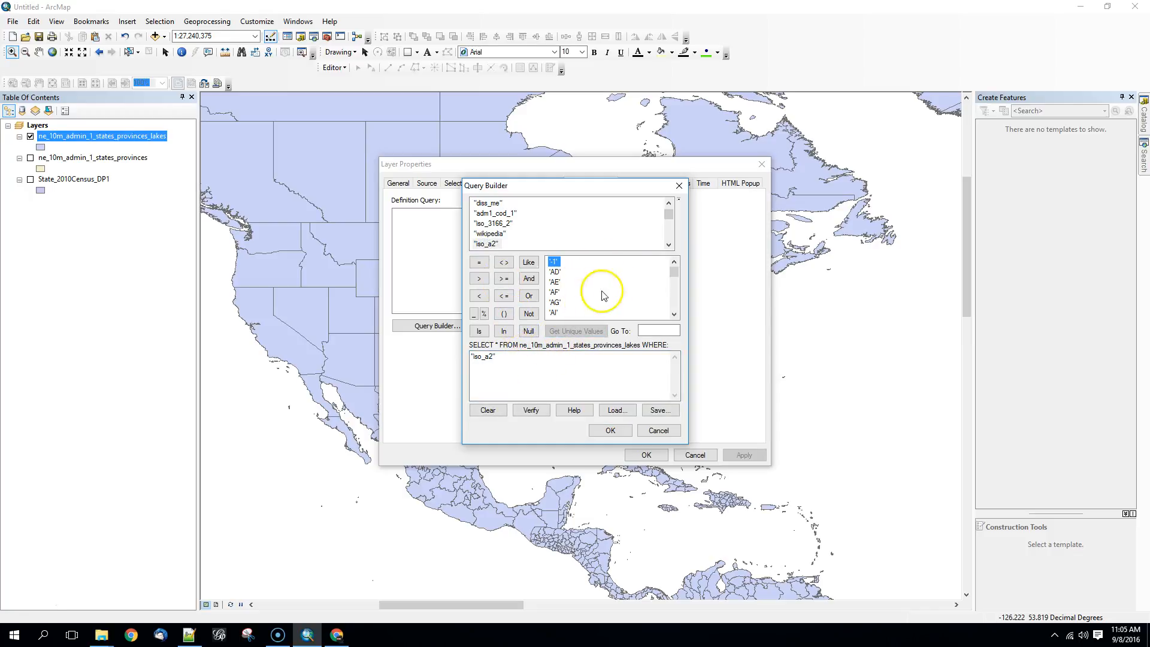
pyautogui.click(503, 356)
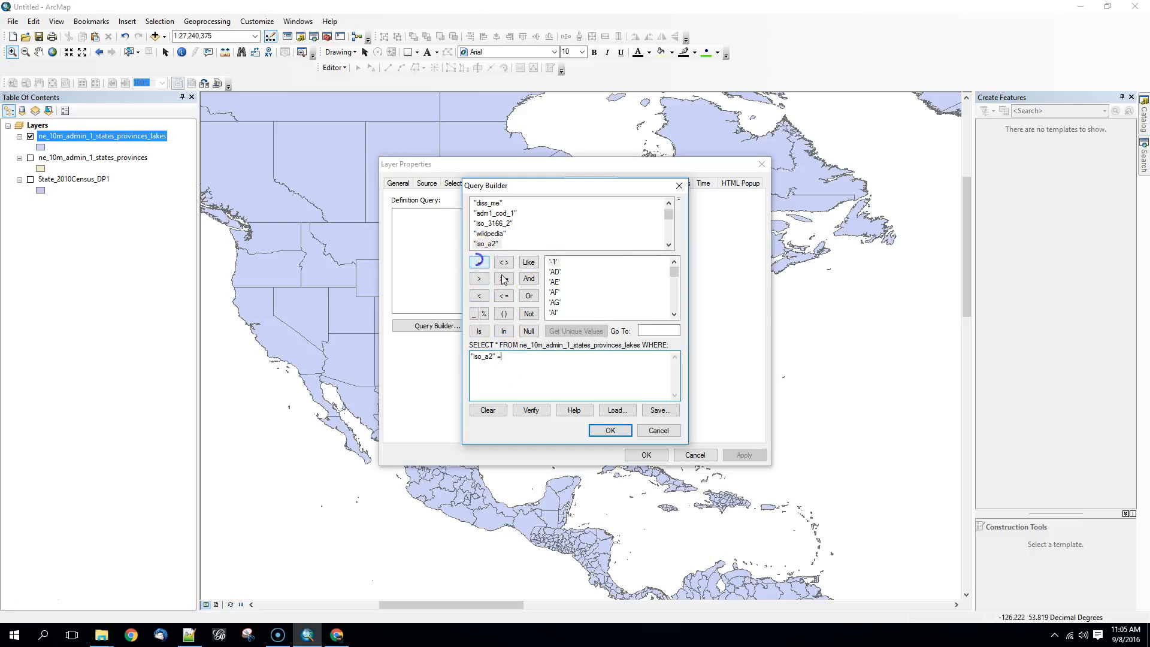
pyautogui.moveTo(673, 273); pyautogui.dragTo(674, 279)
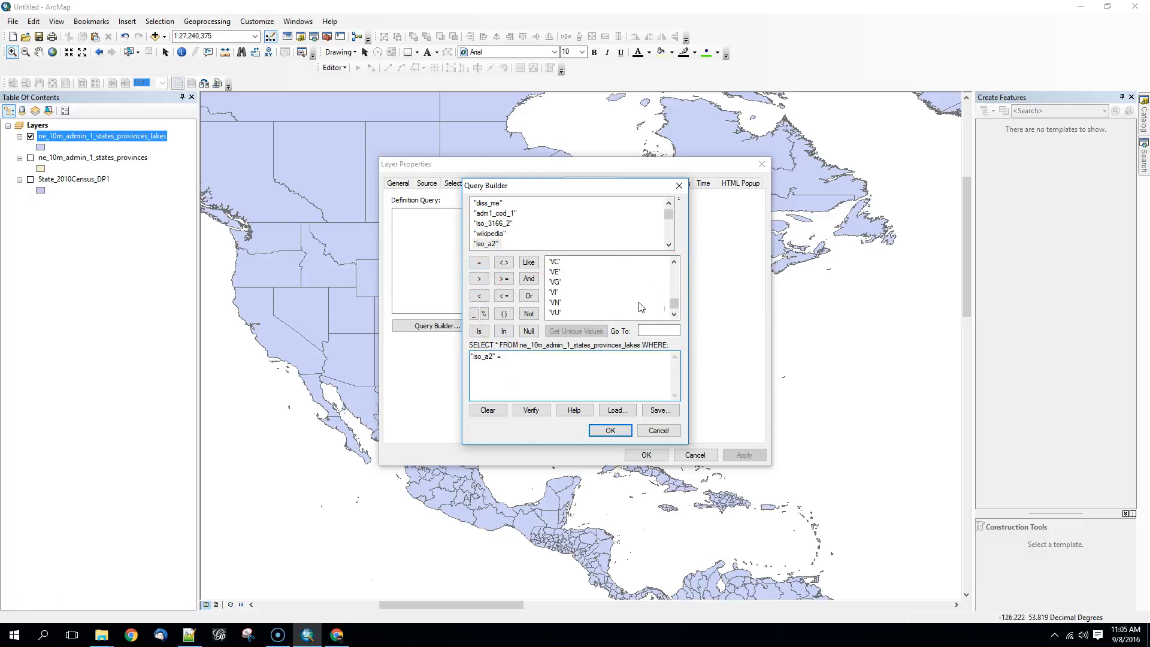
pyautogui.doubleClick(555, 312)
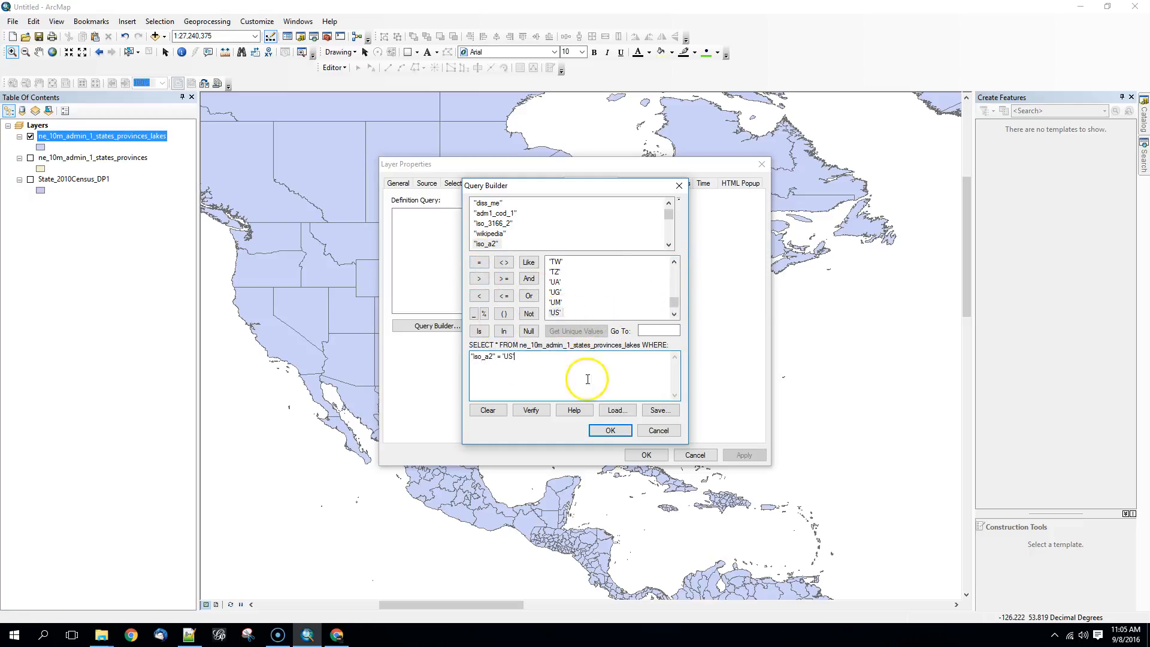
pyautogui.click(611, 431)
pyautogui.click(742, 454)
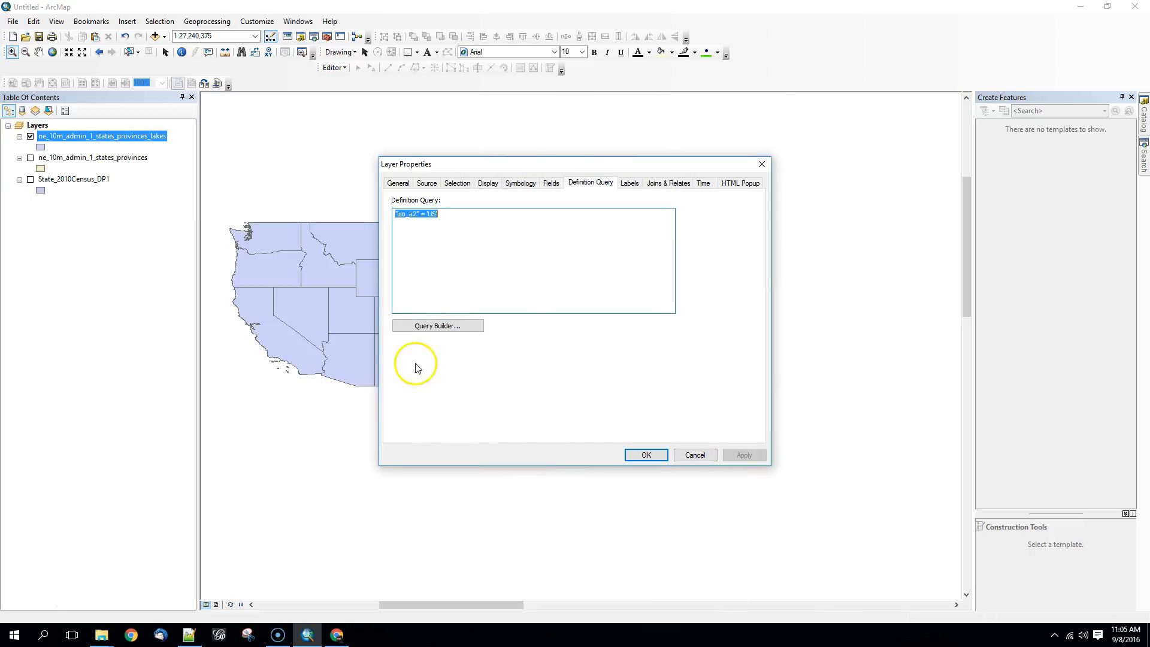
pyautogui.click(646, 455)
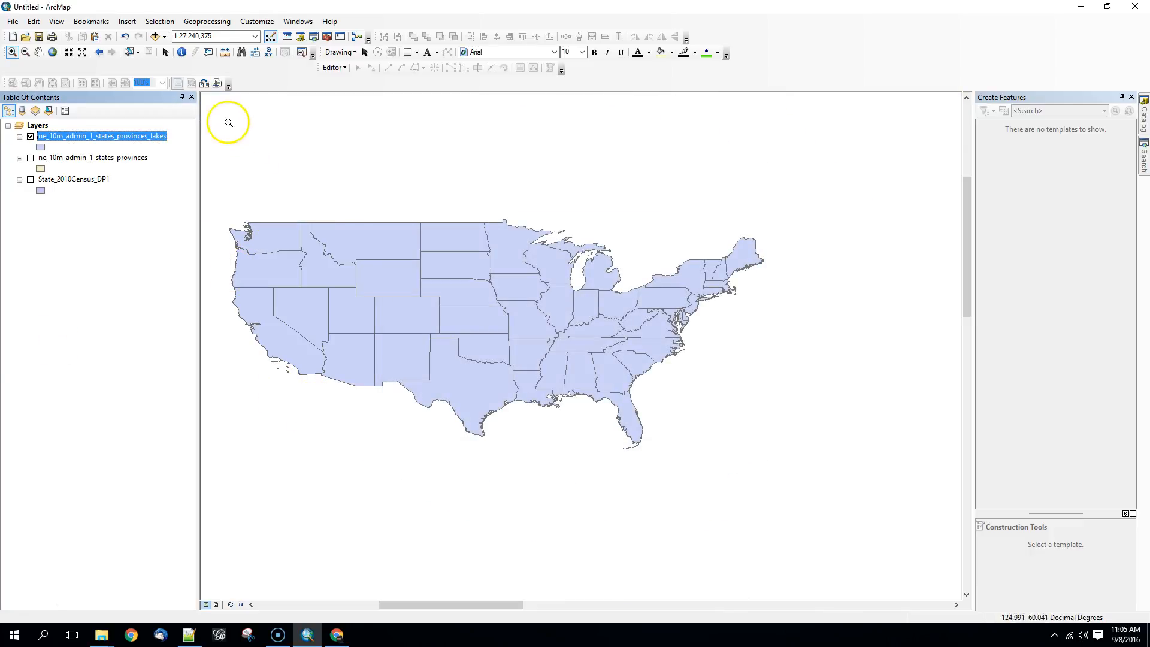
# - Zoom to the full extent, and frame the map on the contiguous United States
pyautogui.click(10, 53)
pyautogui.click(54, 52)
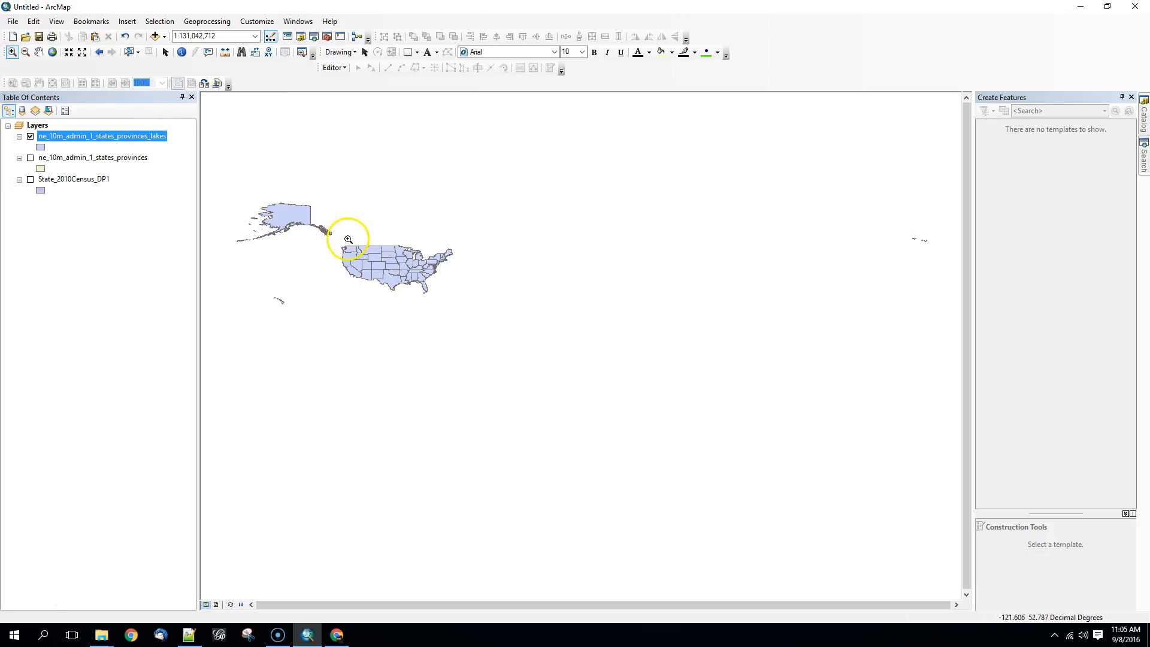
pyautogui.moveTo(336, 237); pyautogui.dragTo(485, 306)
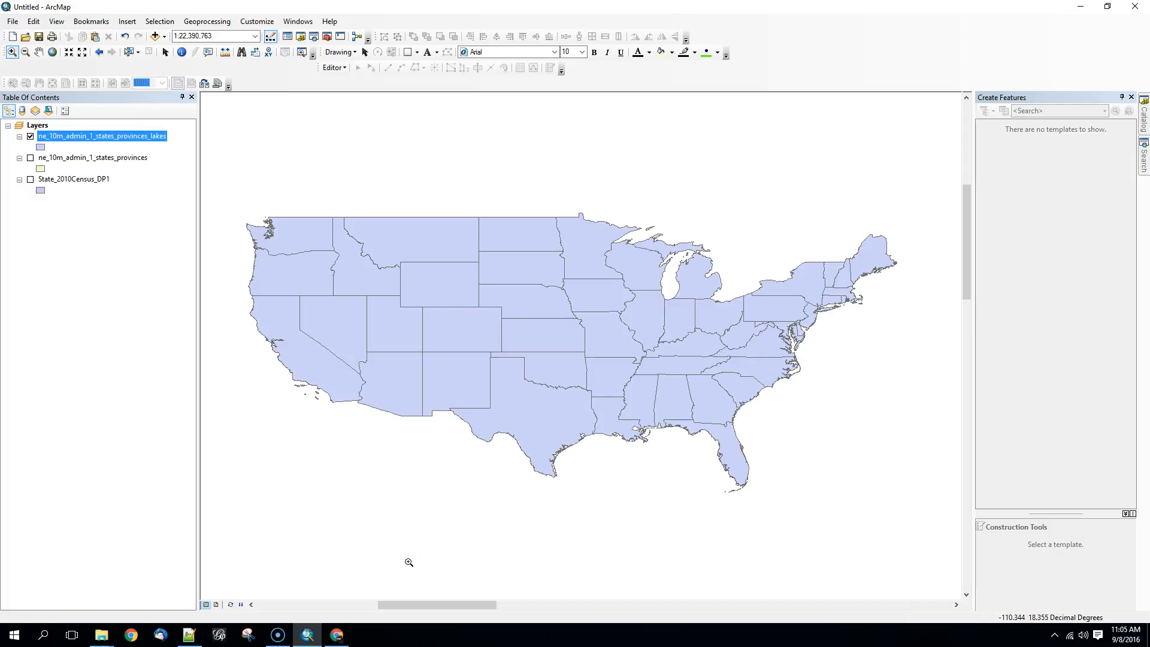
pyautogui.rightClick(79, 137)
pyautogui.moveTo(157, 188)
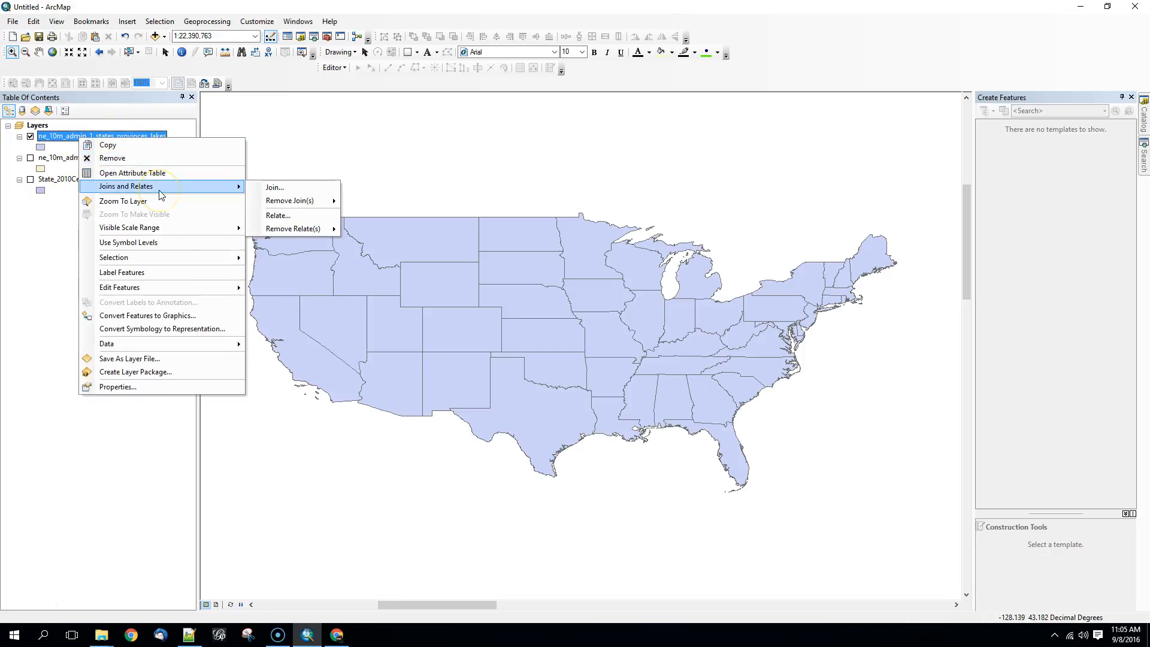
pyautogui.click(274, 188)
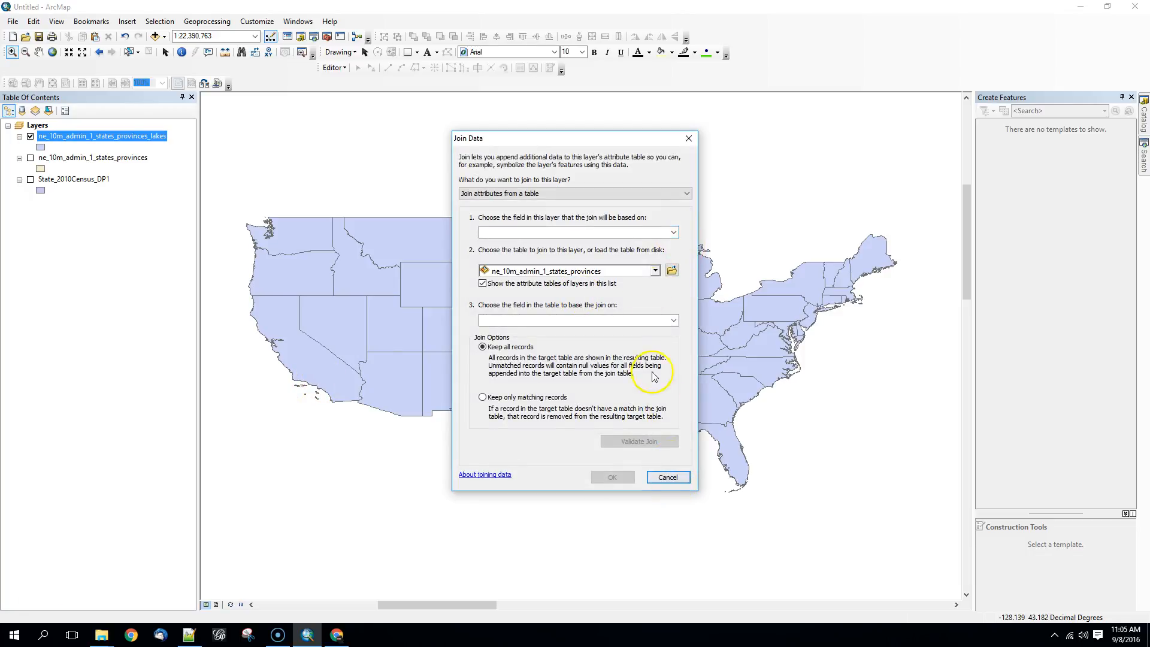
pyautogui.click(688, 476)
# - Examine the attribute tables of ne_10m_admin_1_states_provinces_lakes and State_2010Census_DP1 for matching state fields, closing each table
pyautogui.rightClick(128, 133)
pyautogui.click(186, 168)
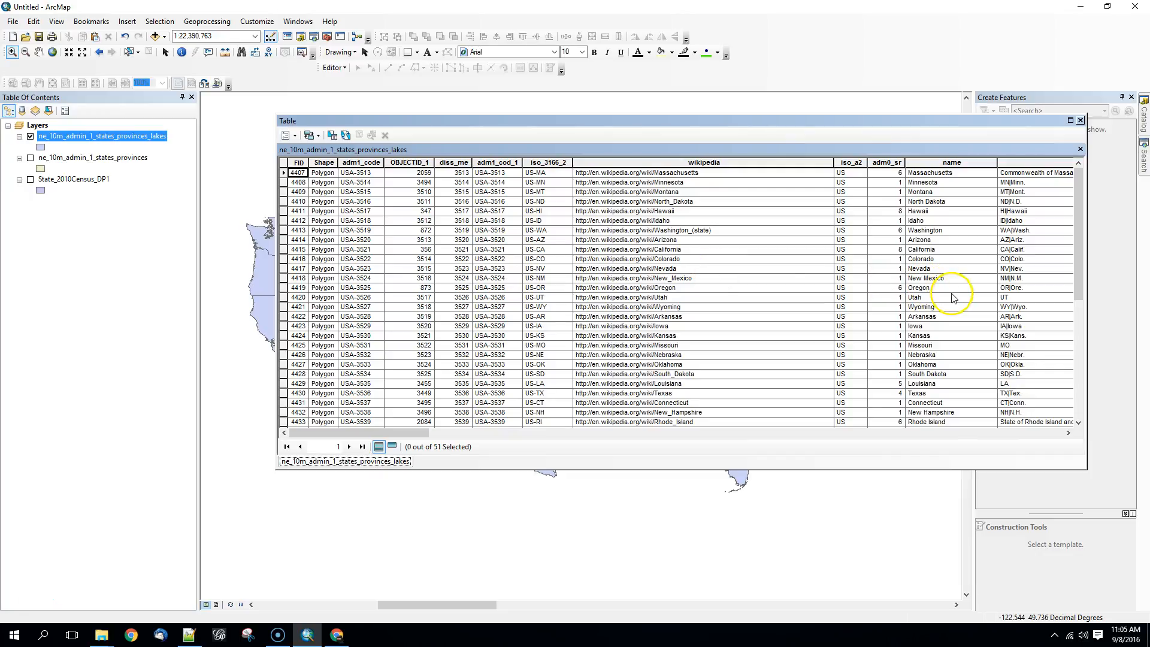
pyautogui.click(1081, 120)
pyautogui.click(51, 180)
pyautogui.rightClick(51, 183)
pyautogui.click(91, 223)
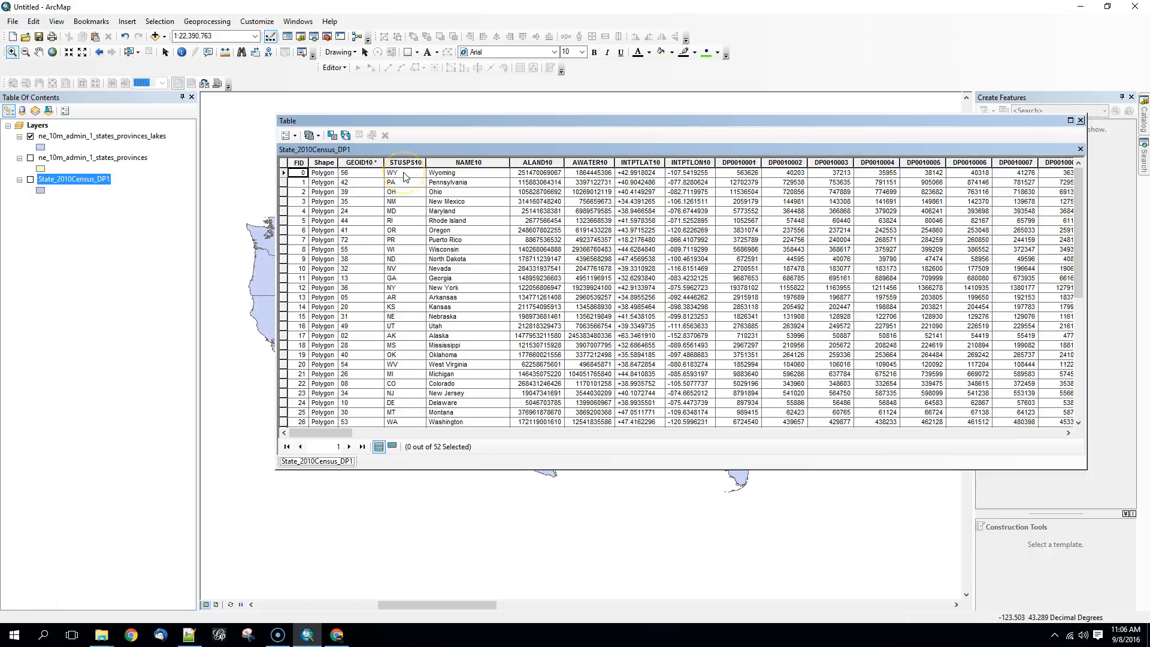
pyautogui.click(1080, 120)
pyautogui.rightClick(82, 179)
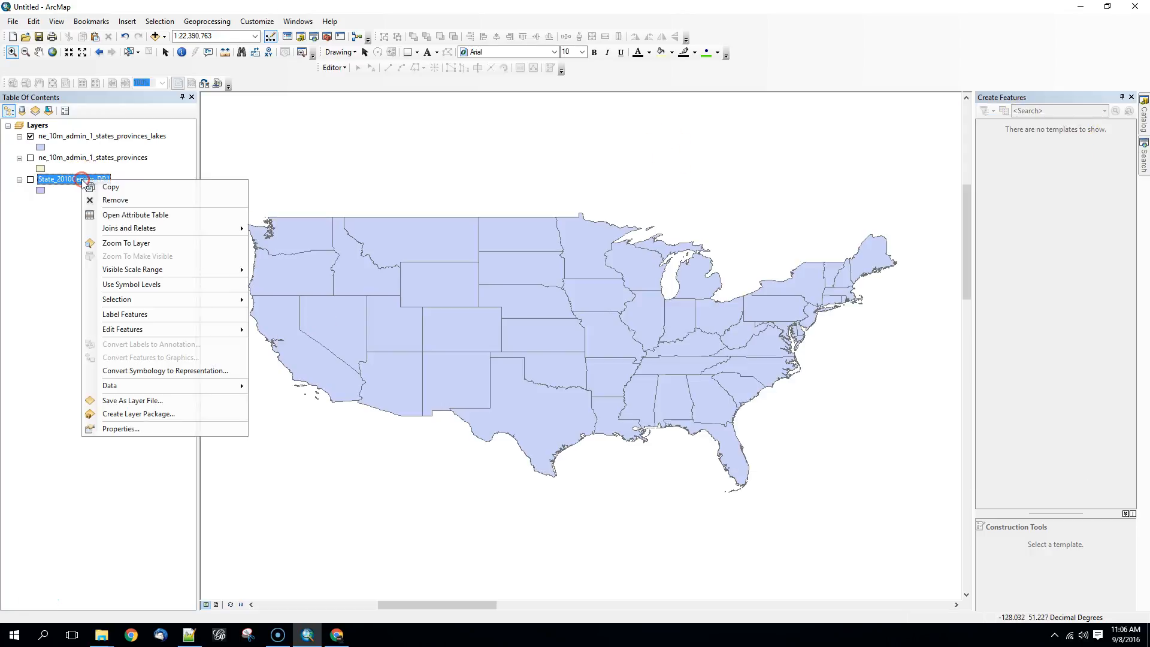
pyautogui.rightClick(88, 138)
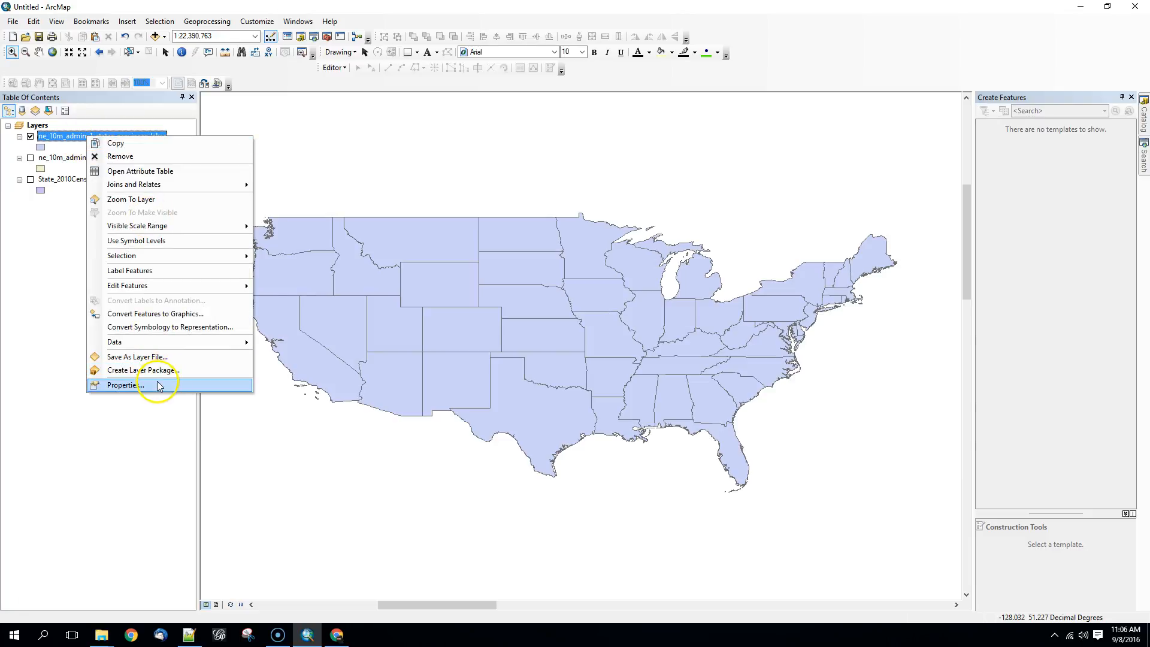
pyautogui.click(157, 186)
pyautogui.click(281, 186)
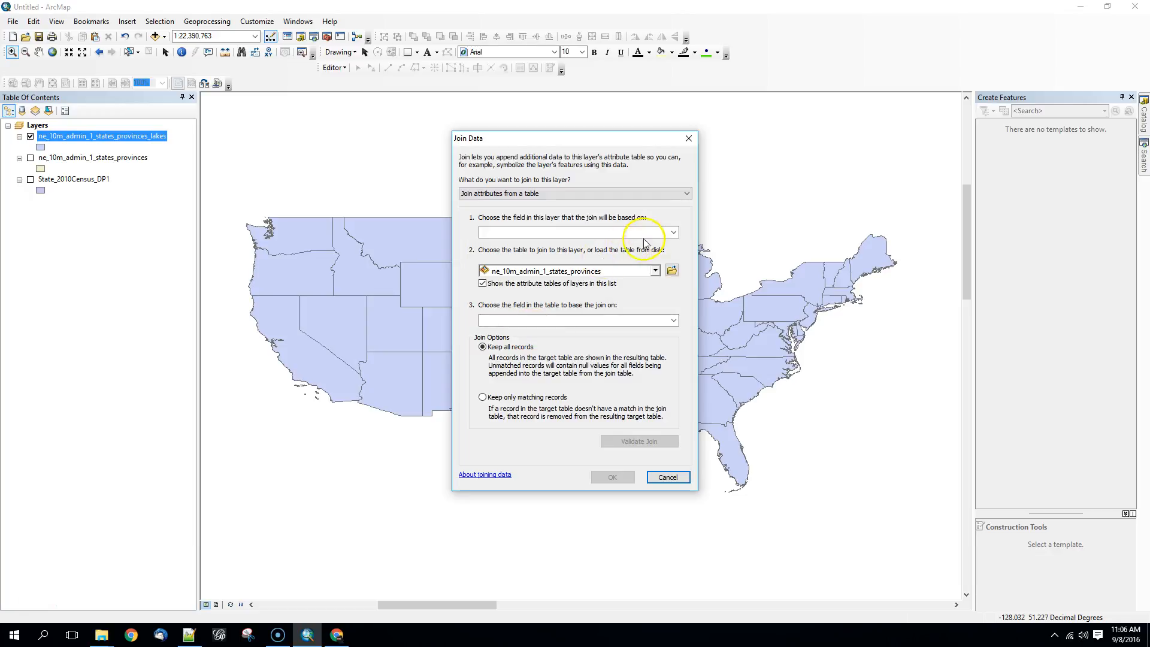
pyautogui.click(667, 477)
# - Open the attribute table of ne_10m_admin_1_states_provinces_lakes and sort its records ascending by iso_3166_2
pyautogui.rightClick(74, 137)
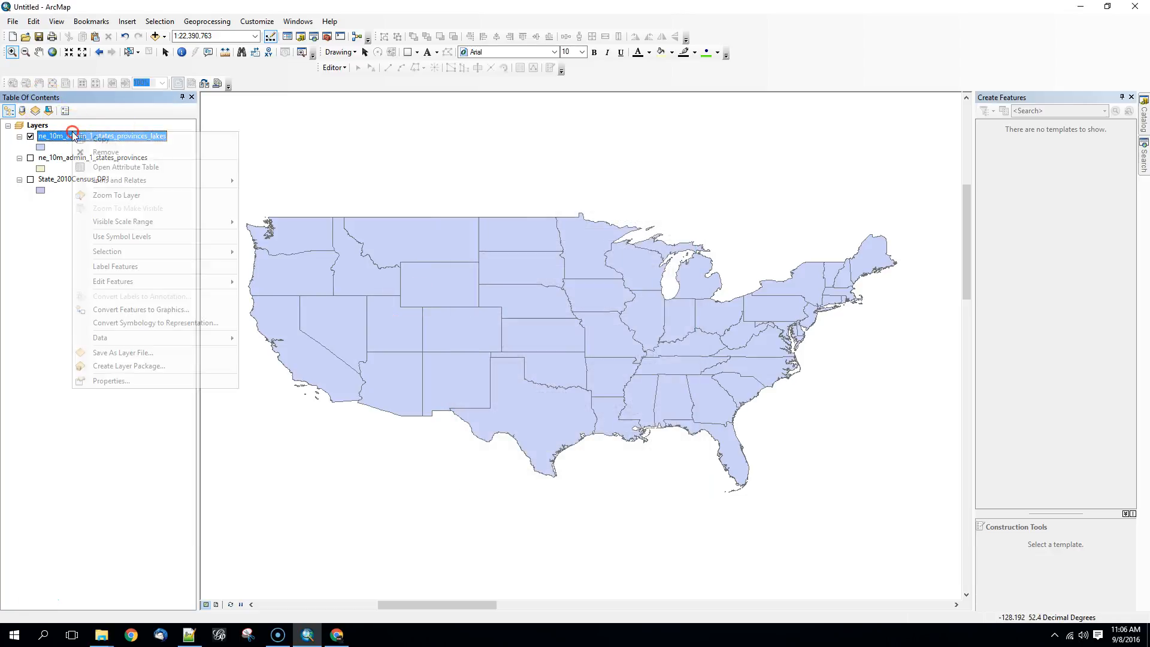
pyautogui.click(96, 168)
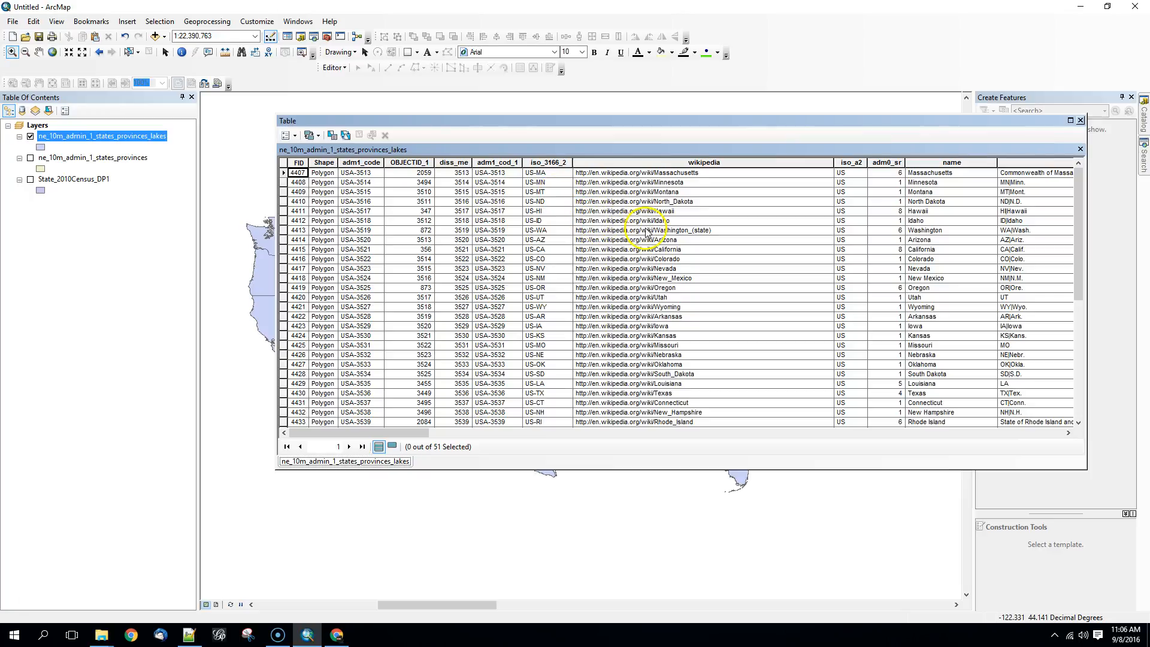
pyautogui.scroll(-8, 645, 252)
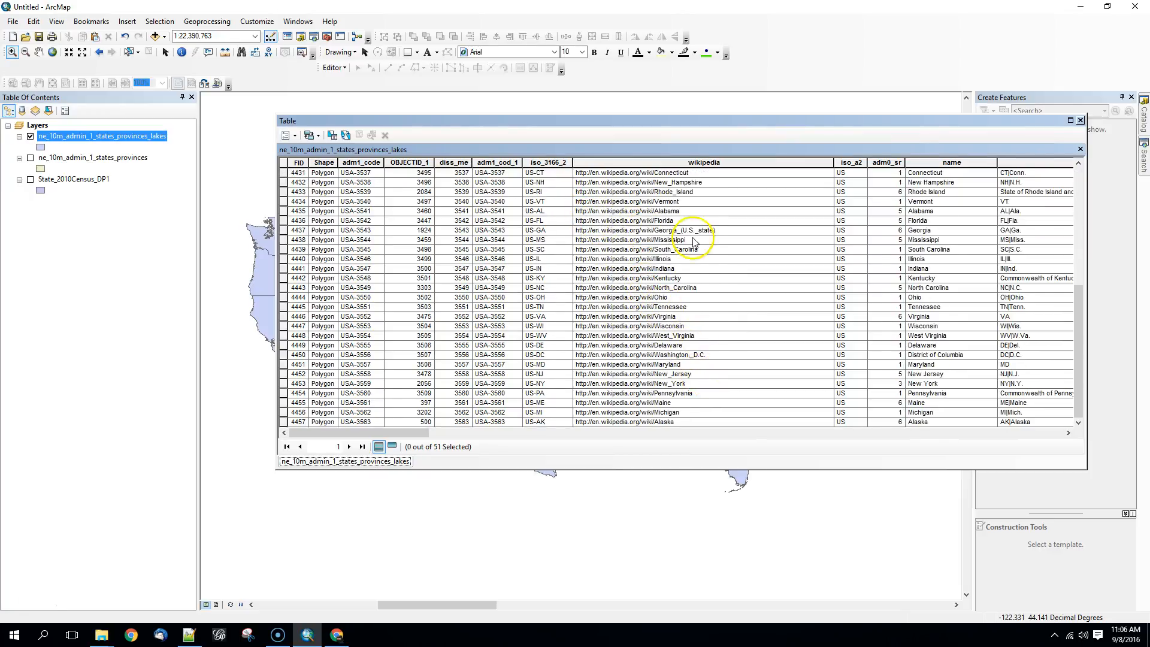
pyautogui.click(551, 162)
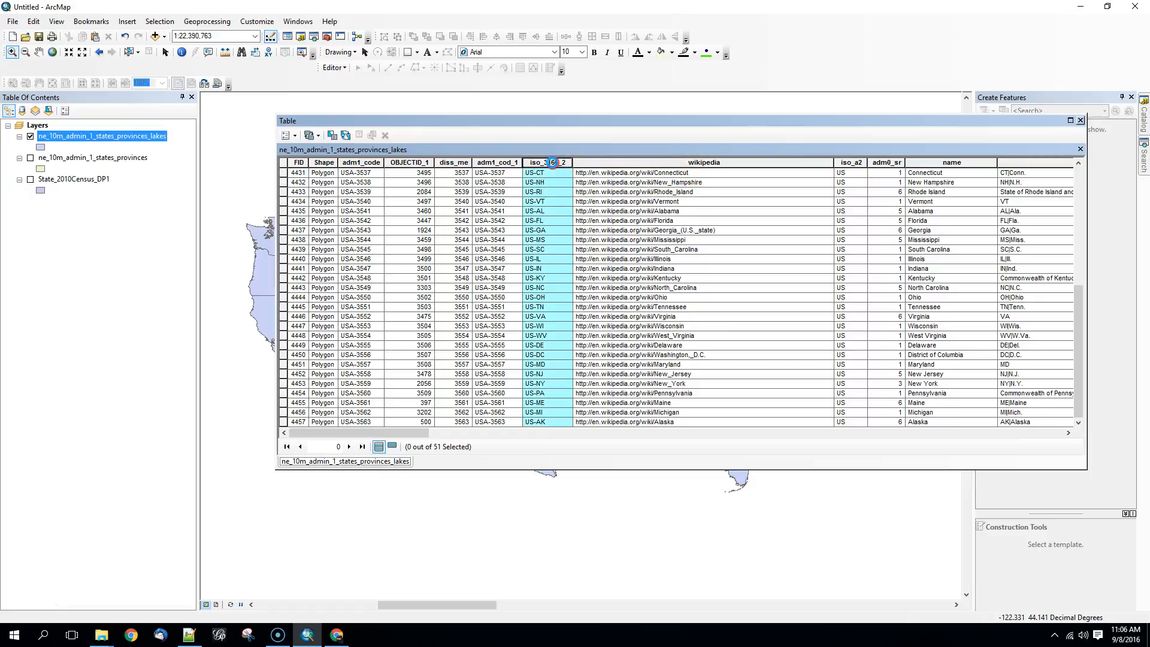
pyautogui.rightClick(560, 166)
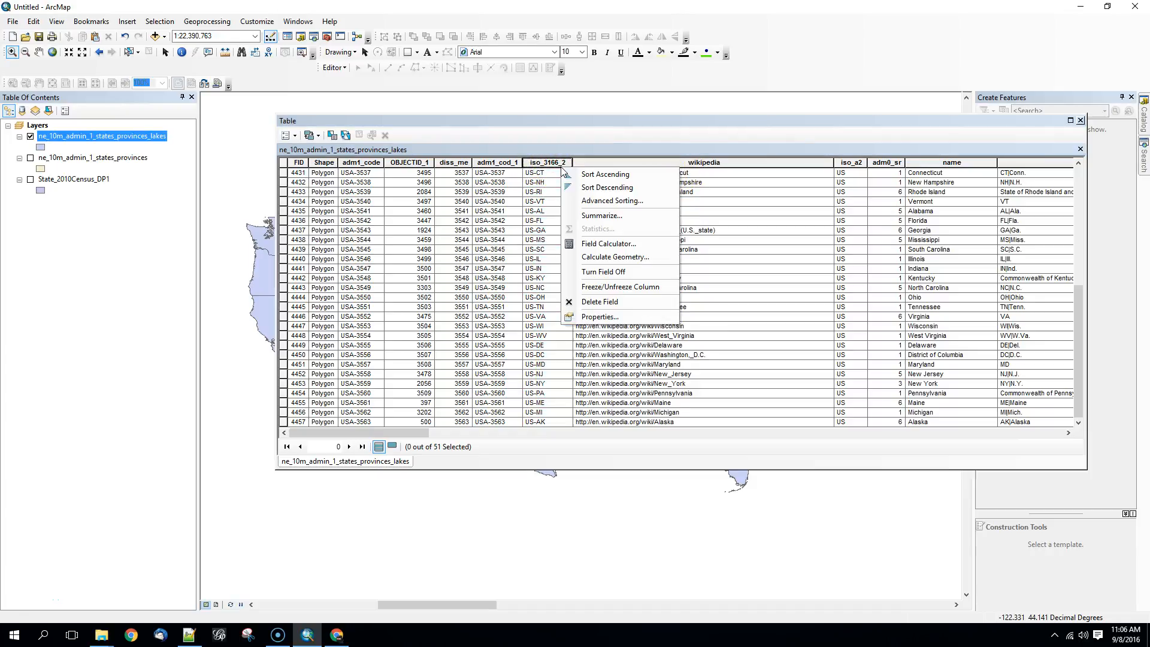
pyautogui.click(578, 173)
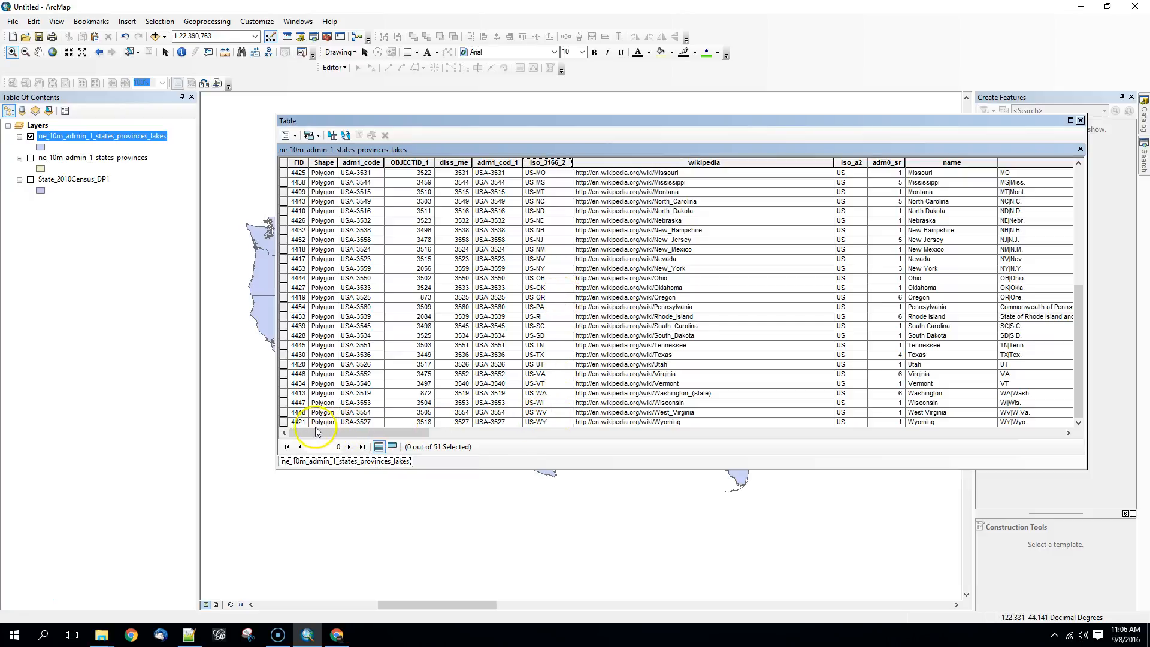
# - Select the Wyoming record and examine its fields across the table for a join key, including the name field
pyautogui.click(283, 422)
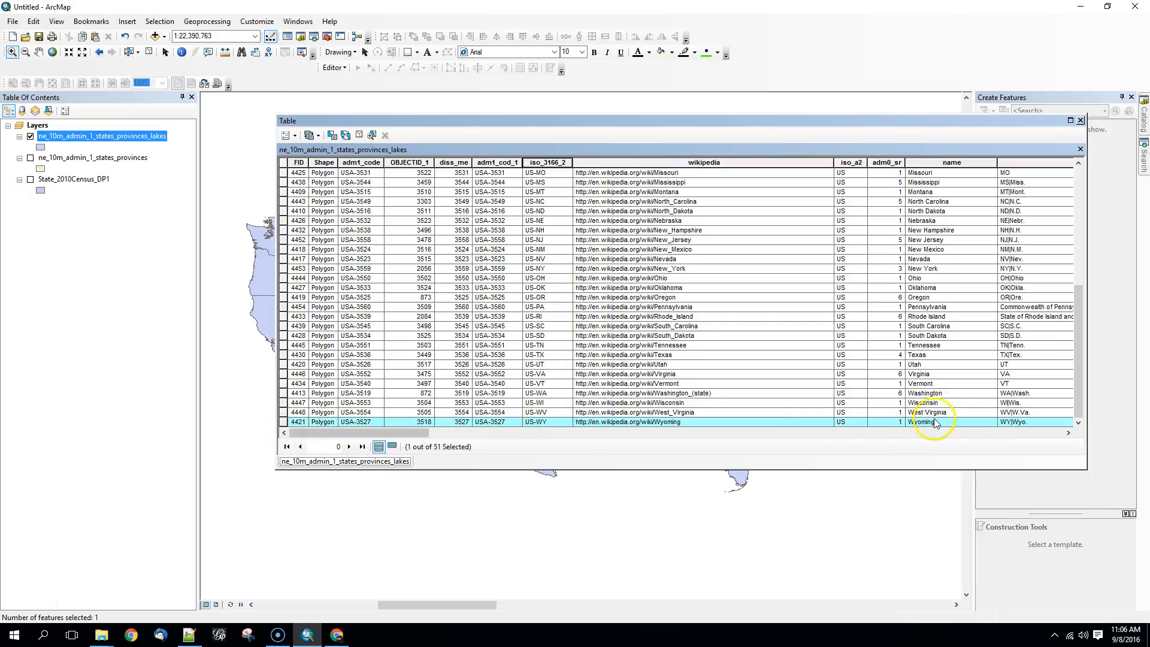
pyautogui.moveTo(402, 432); pyautogui.dragTo(568, 434)
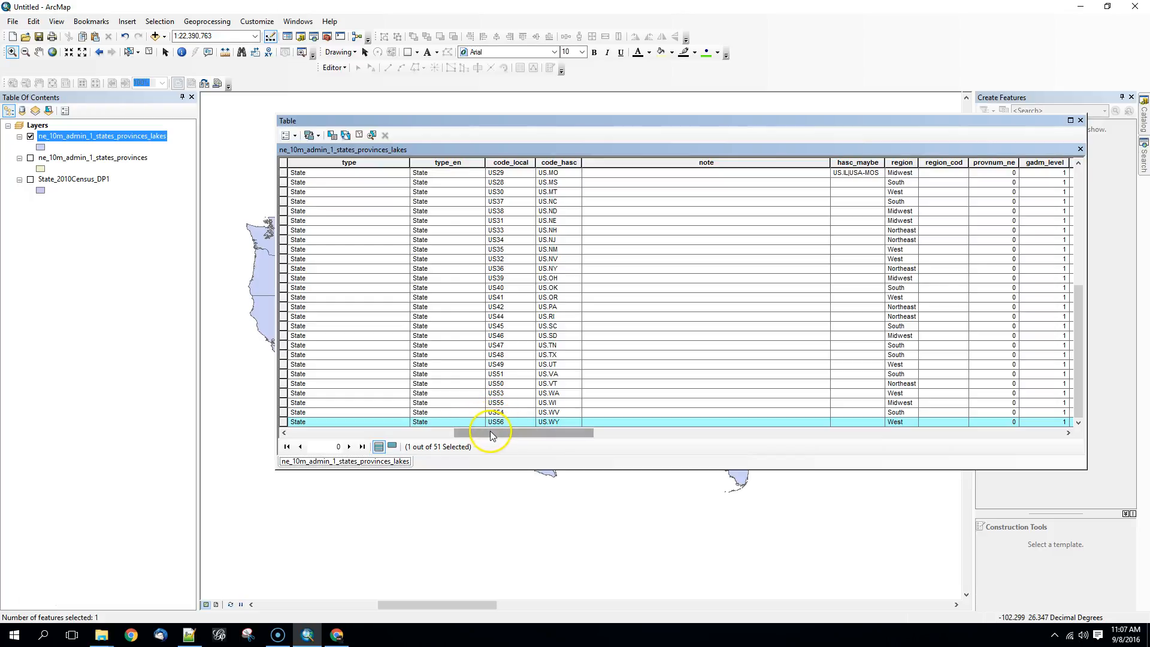
pyautogui.moveTo(491, 433); pyautogui.dragTo(708, 436)
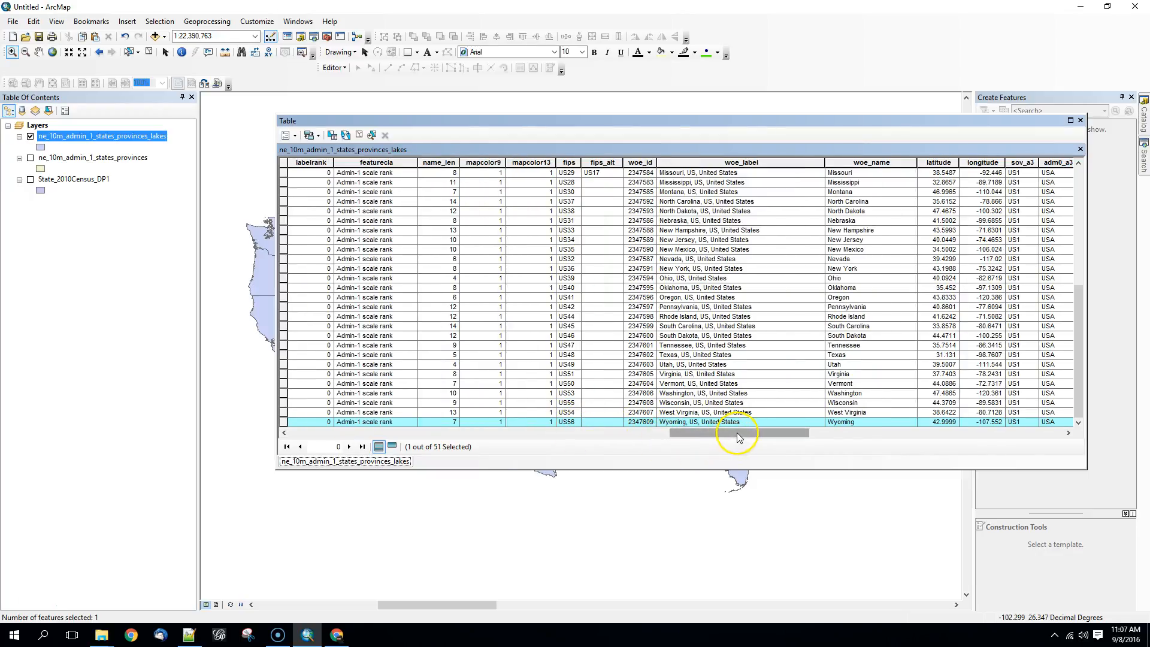
pyautogui.moveTo(738, 435); pyautogui.dragTo(1008, 475)
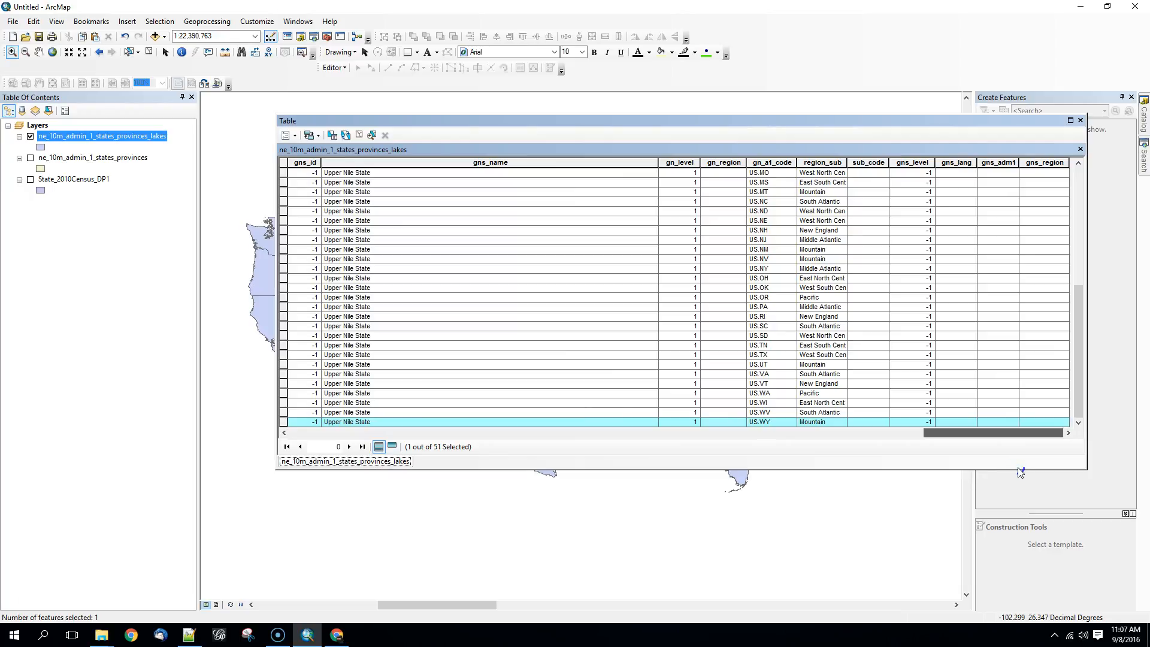
pyautogui.moveTo(1018, 468); pyautogui.dragTo(454, 421)
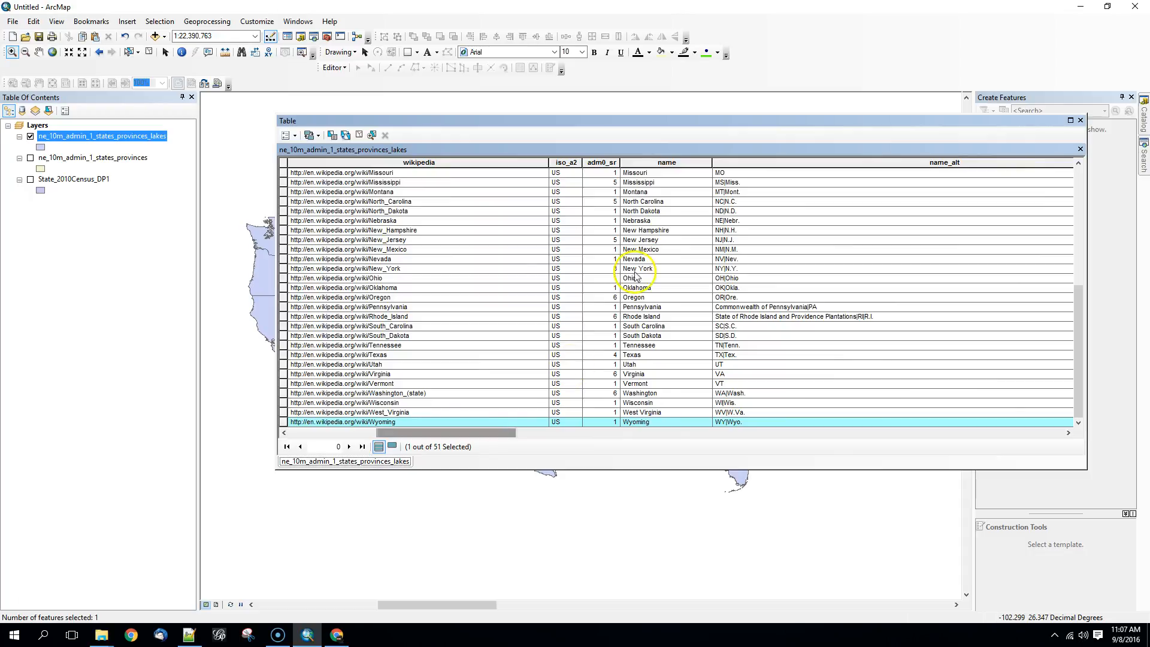
pyautogui.click(658, 162)
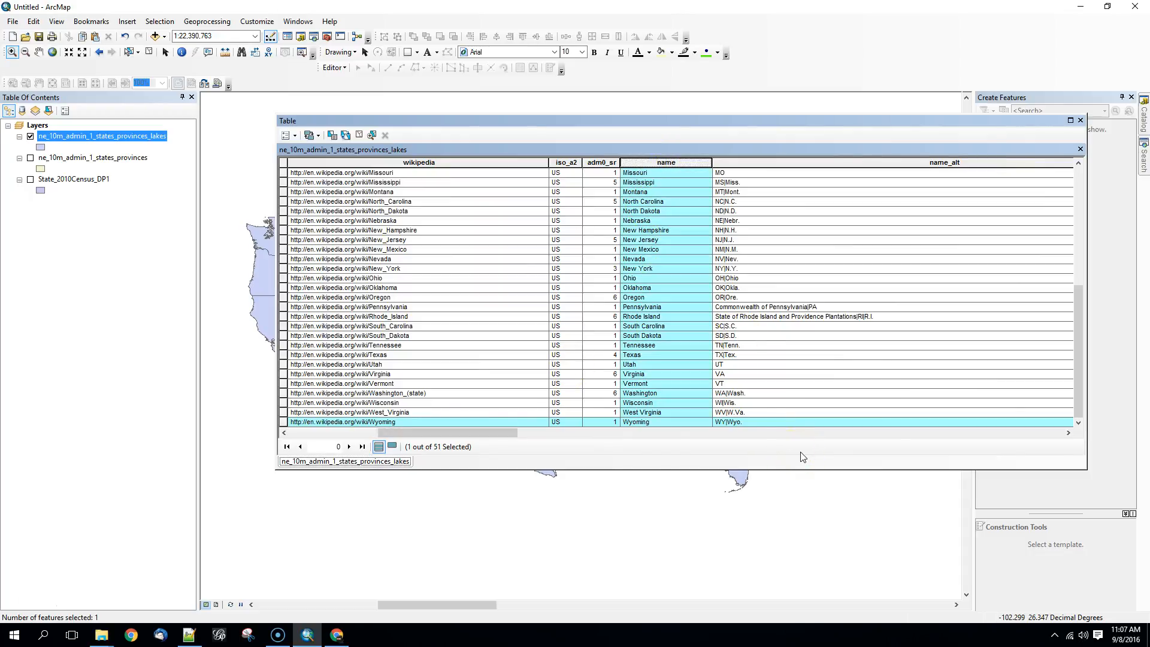
# - Close the attribute table and clear the selected features
pyautogui.click(1080, 149)
pyautogui.click(160, 21)
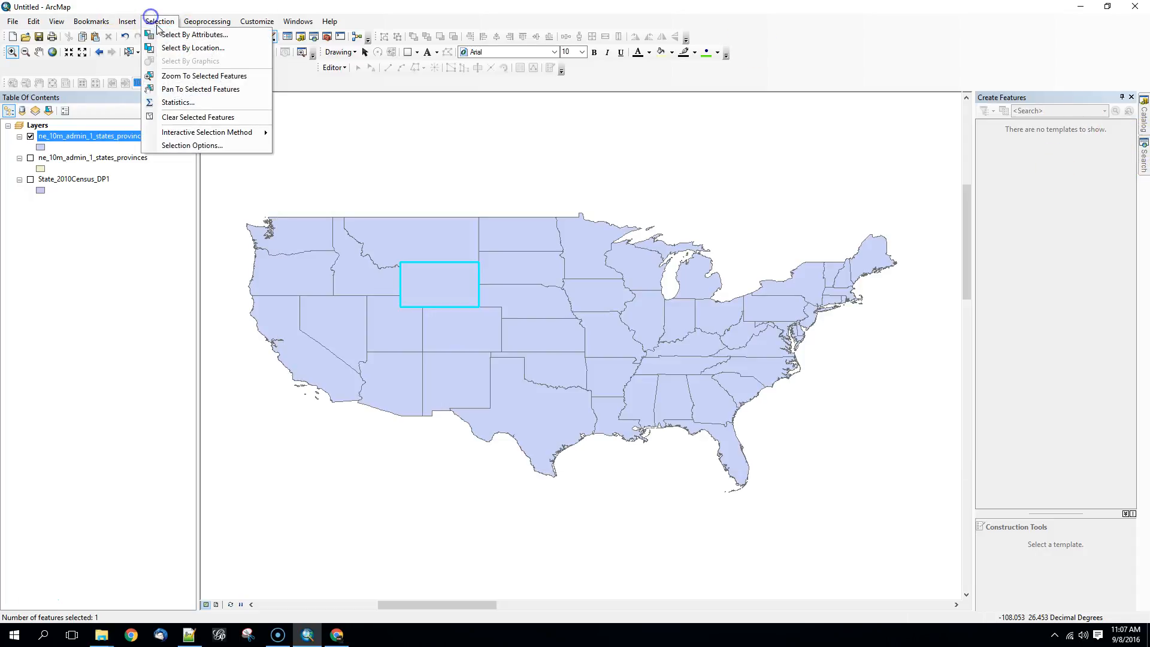
pyautogui.click(199, 117)
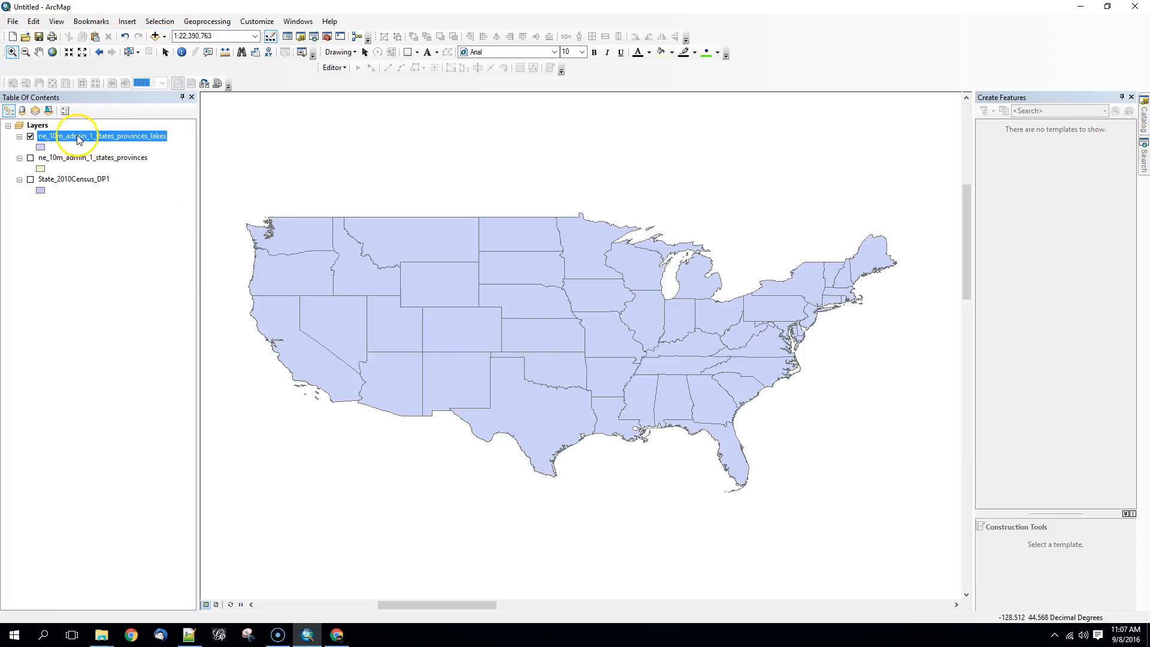
# - Join the State_2010Census_DP1 table to ne_10m_admin_1_states_provinces_lakes, matching name to NAME10 and keeping all records
pyautogui.rightClick(78, 136)
pyautogui.moveTo(141, 184)
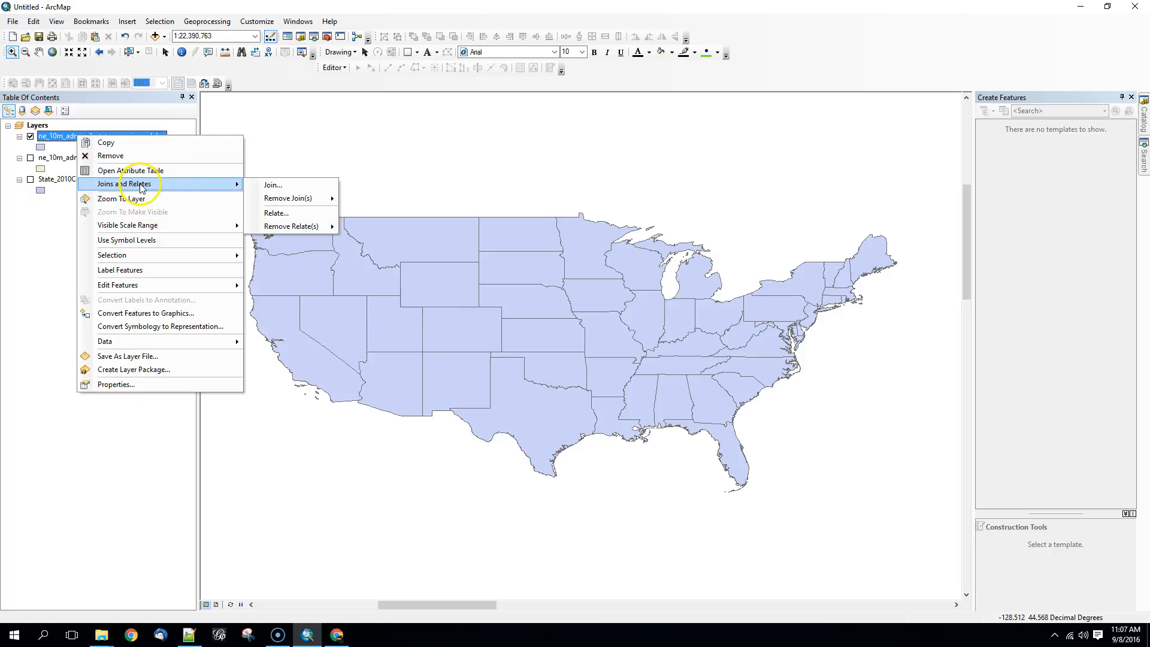
pyautogui.click(281, 185)
pyautogui.click(674, 232)
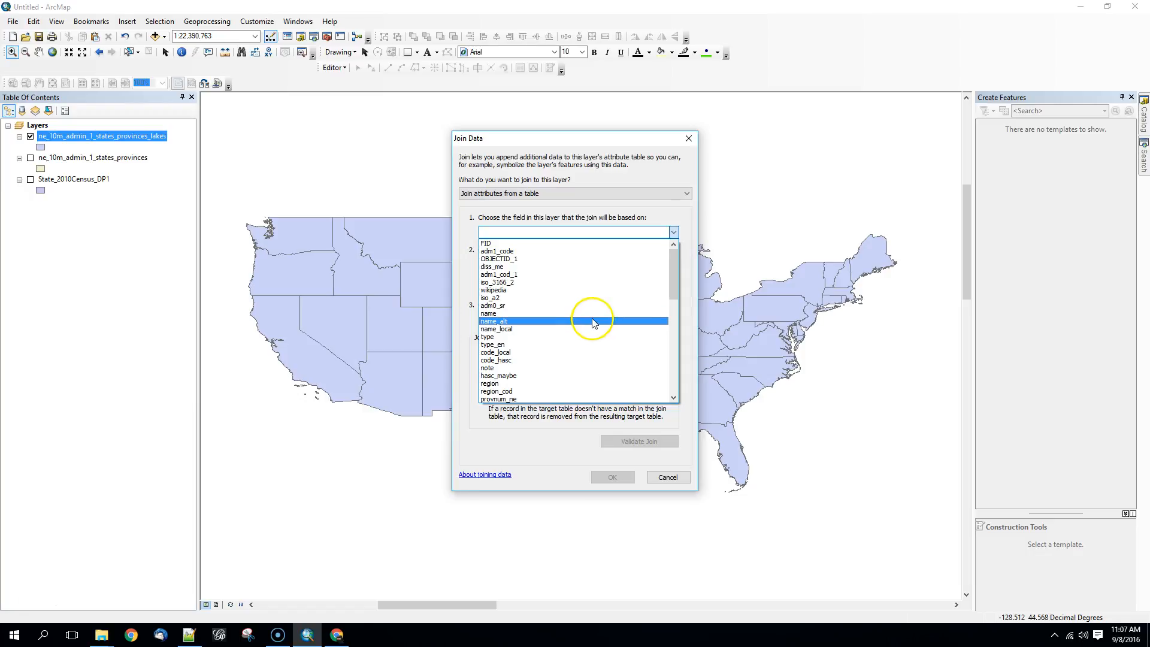
pyautogui.click(521, 313)
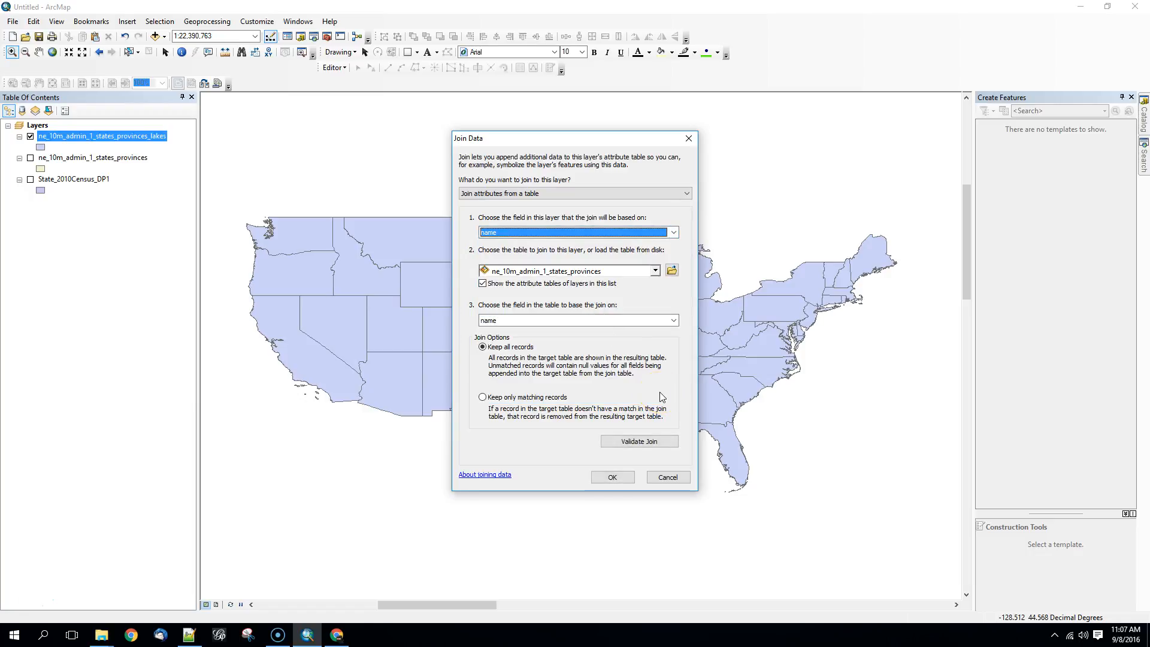
pyautogui.click(657, 272)
pyautogui.click(618, 296)
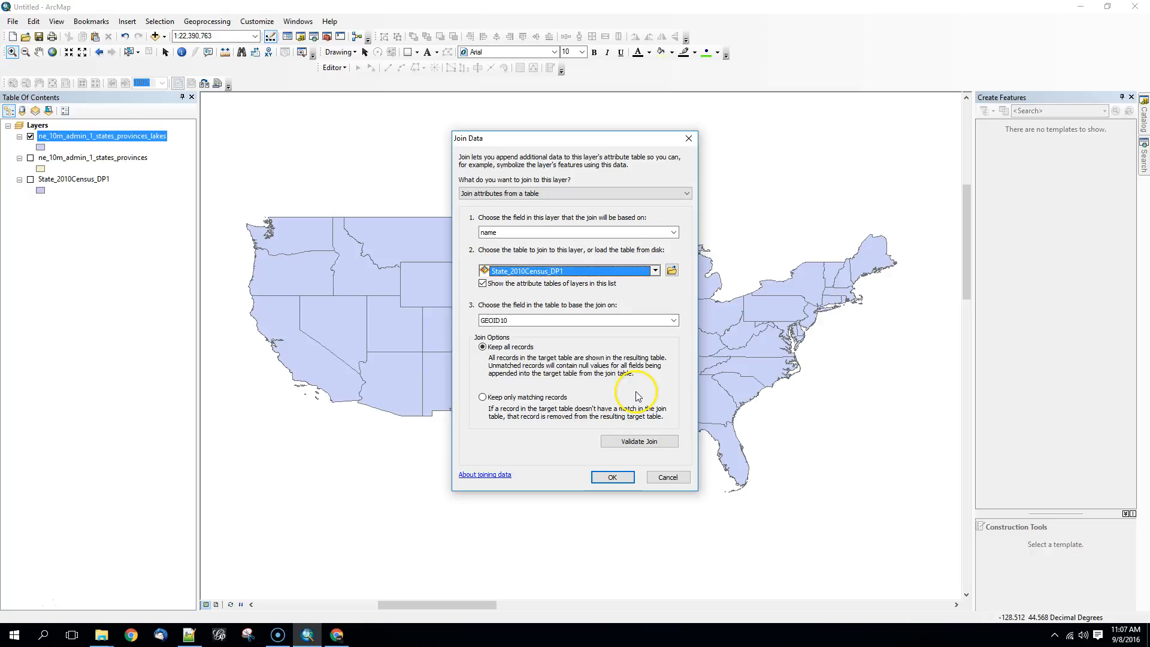
pyautogui.click(515, 323)
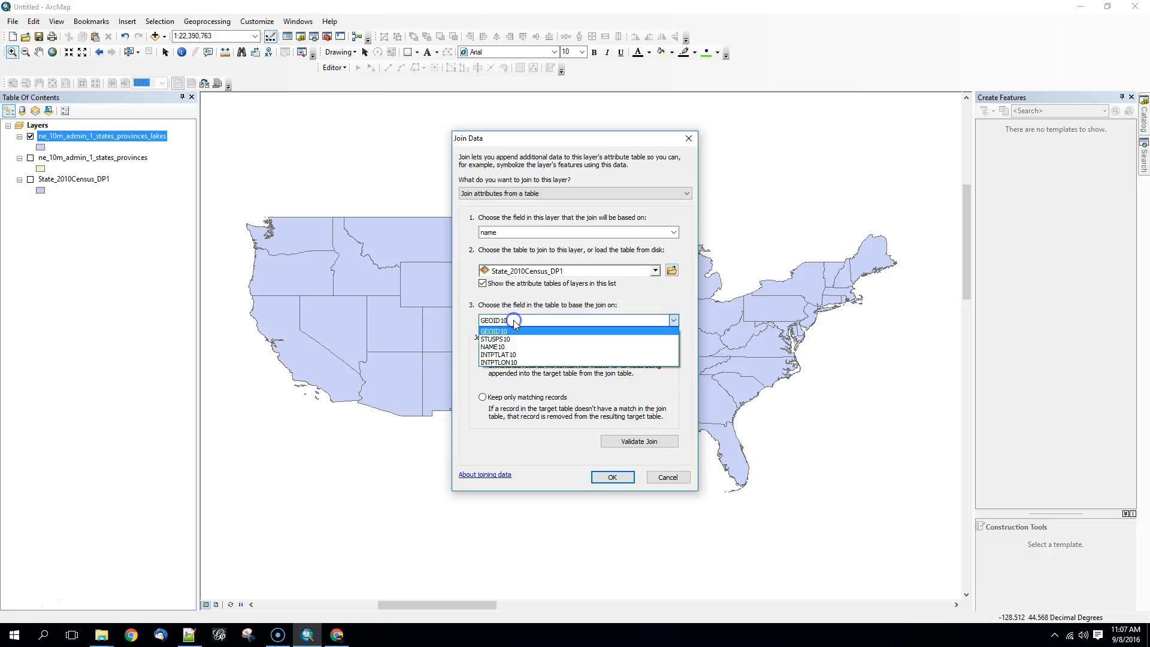
pyautogui.click(557, 342)
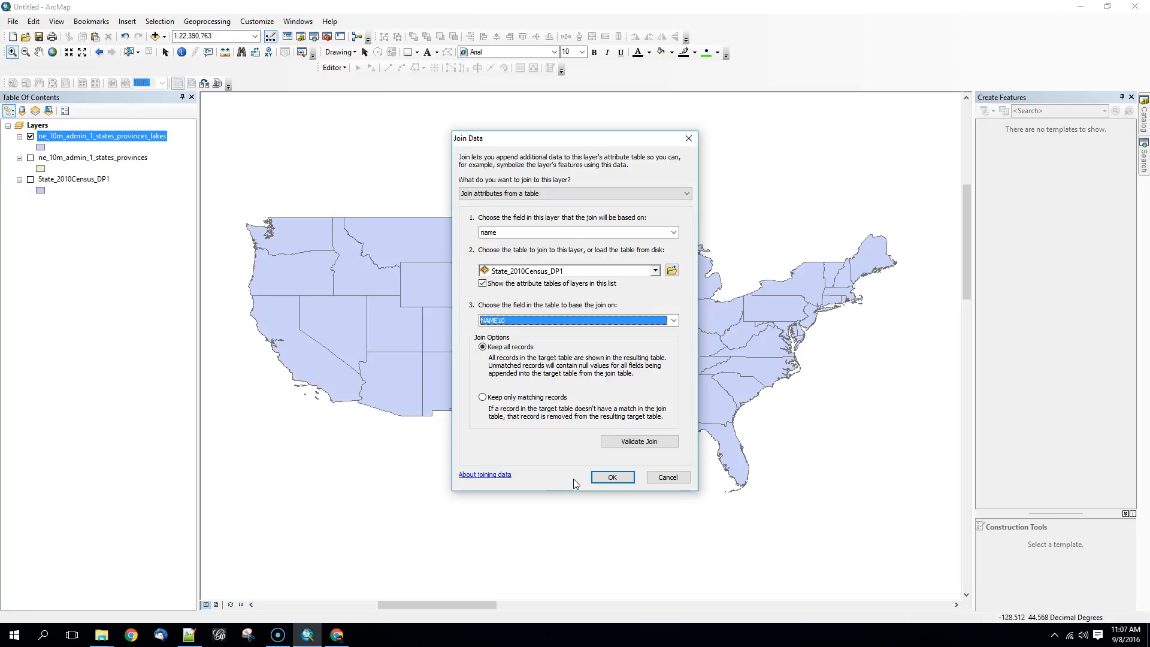
pyautogui.click(606, 479)
pyautogui.click(611, 478)
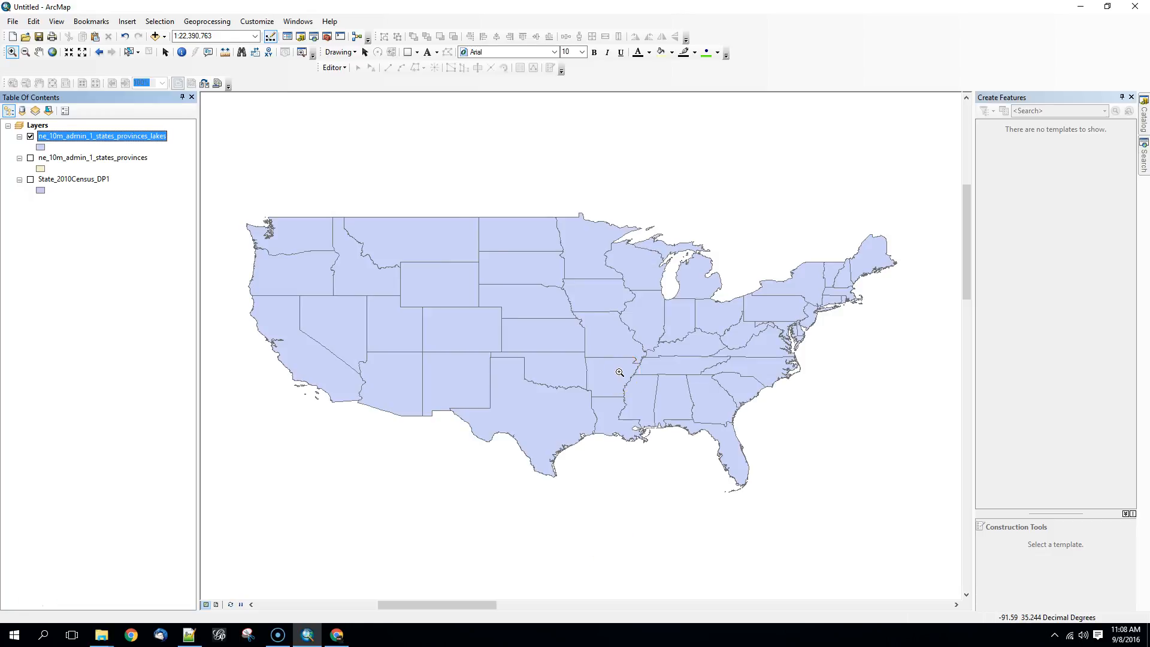
# - Open the attribute table of ne_10m_admin_1_states_provinces_lakes and examine the joined census fields
pyautogui.click(97, 138)
pyautogui.rightClick(97, 139)
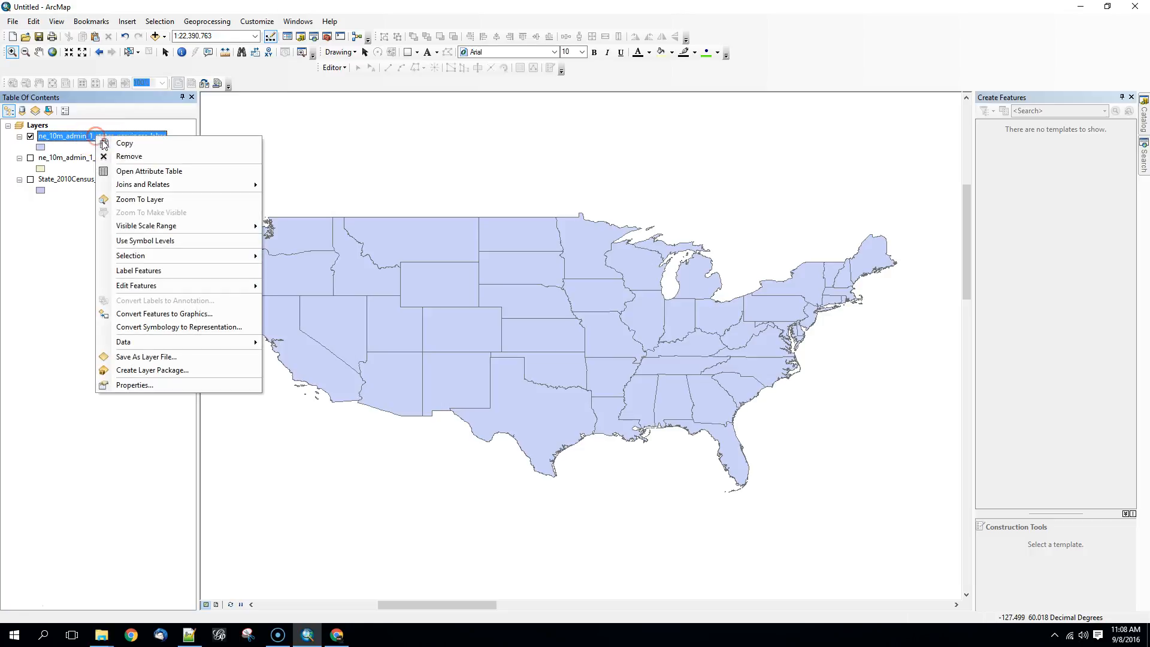
pyautogui.click(129, 172)
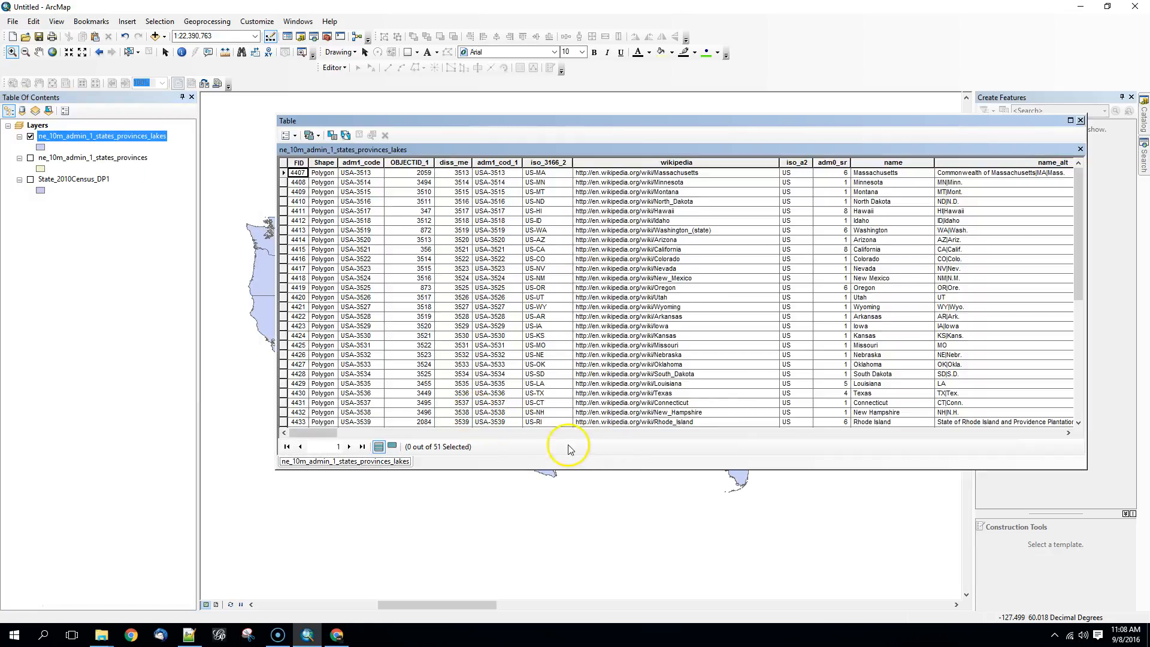
pyautogui.moveTo(312, 432); pyautogui.dragTo(491, 440)
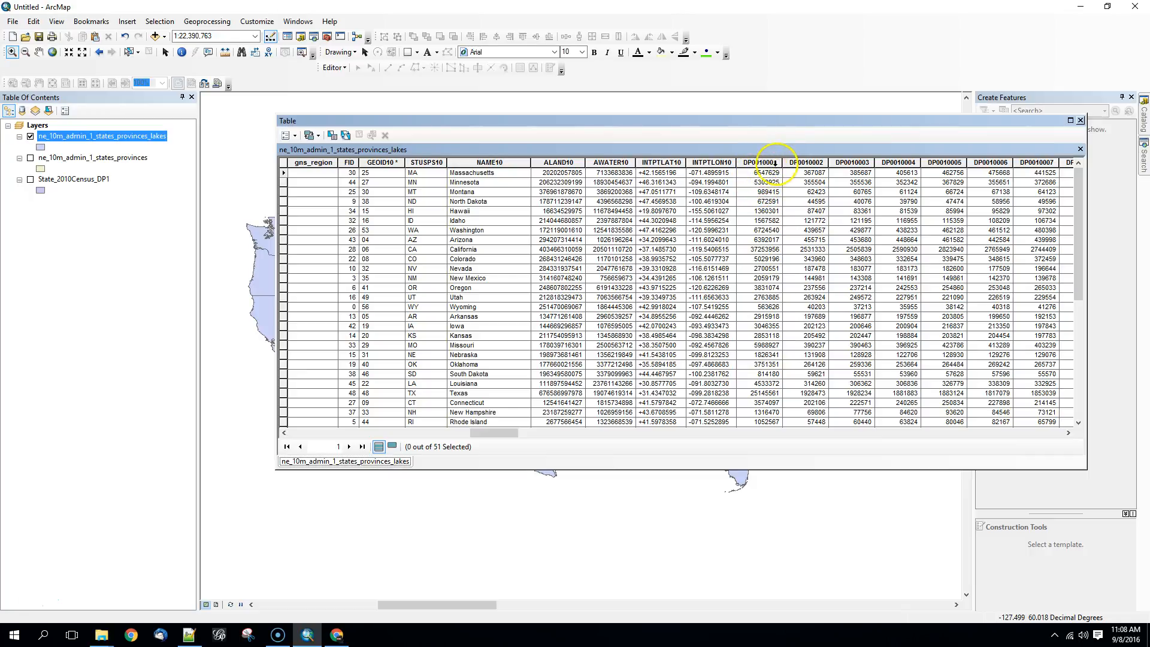
# - Look up the meaning of DP0010001 in DP_TableDescriptions.xls from the State_2010Census_DP1 folder, and close the spreadsheet, folder and attribute table
pyautogui.click(101, 634)
pyautogui.click(70, 572)
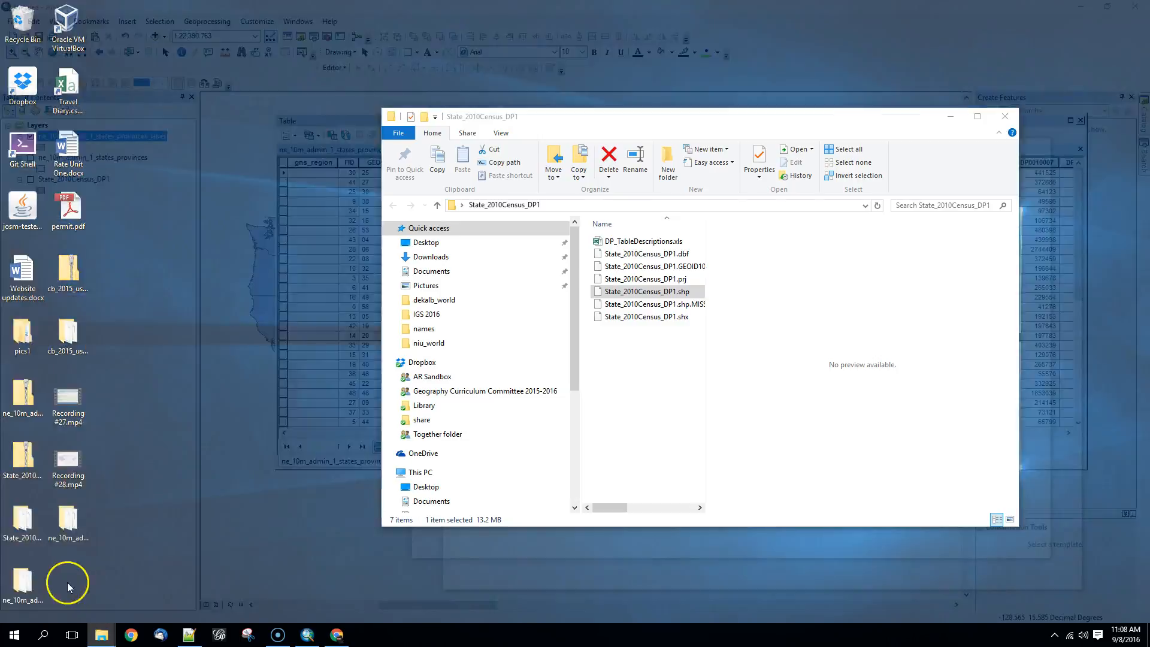
pyautogui.doubleClick(623, 241)
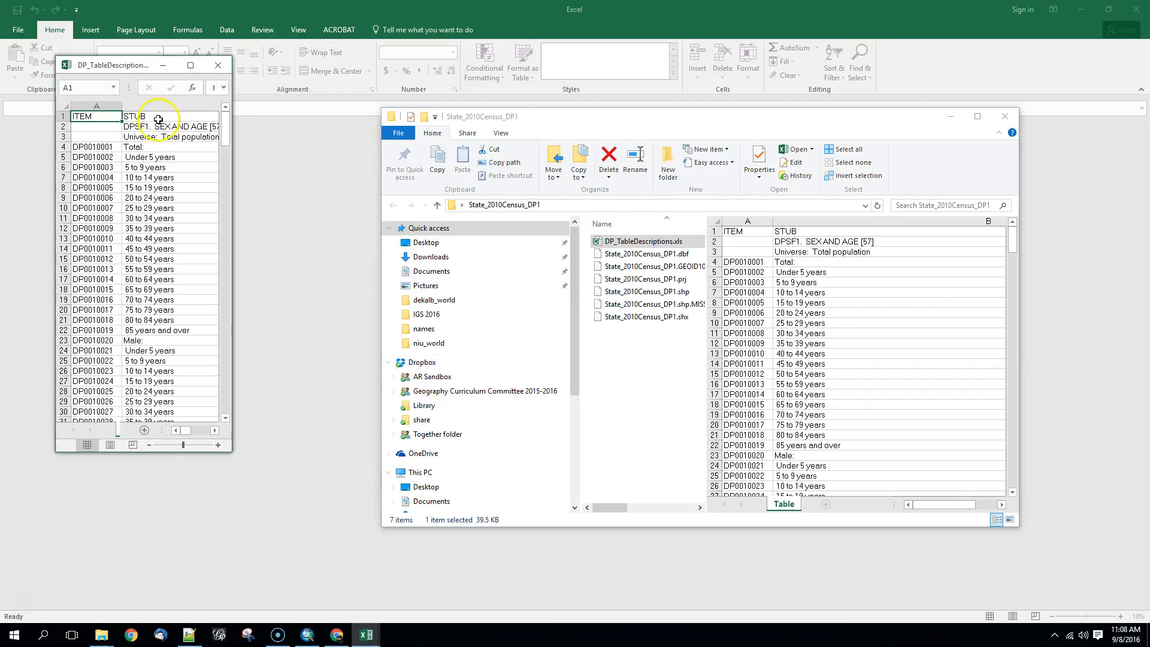
pyautogui.click(110, 146)
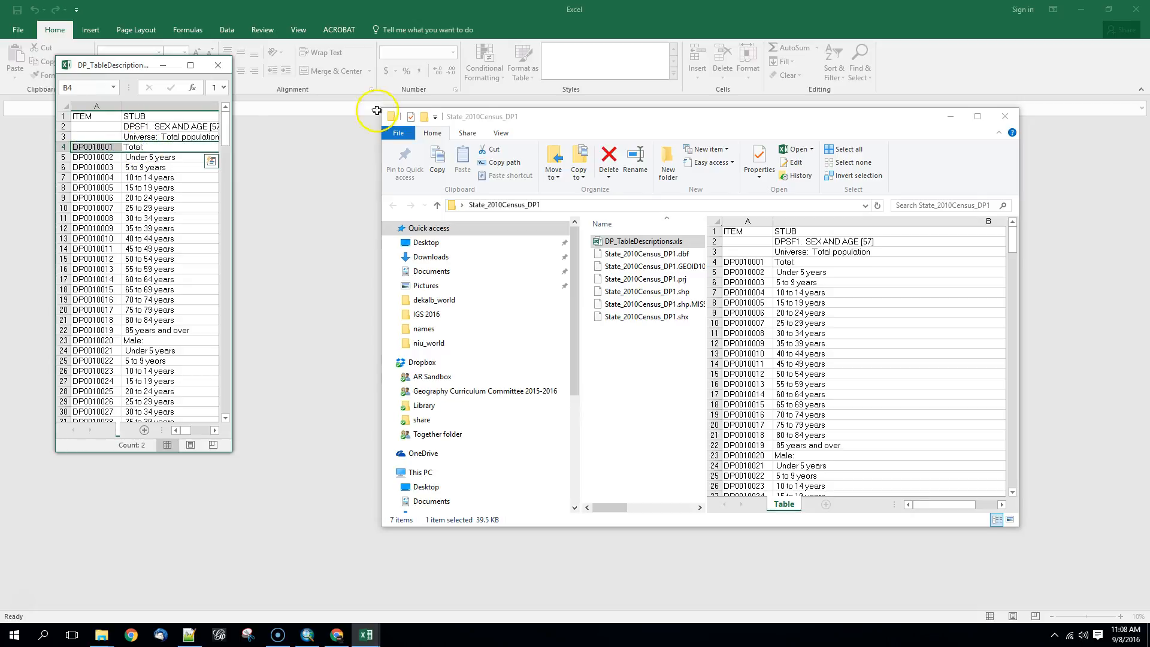
pyautogui.click(603, 122)
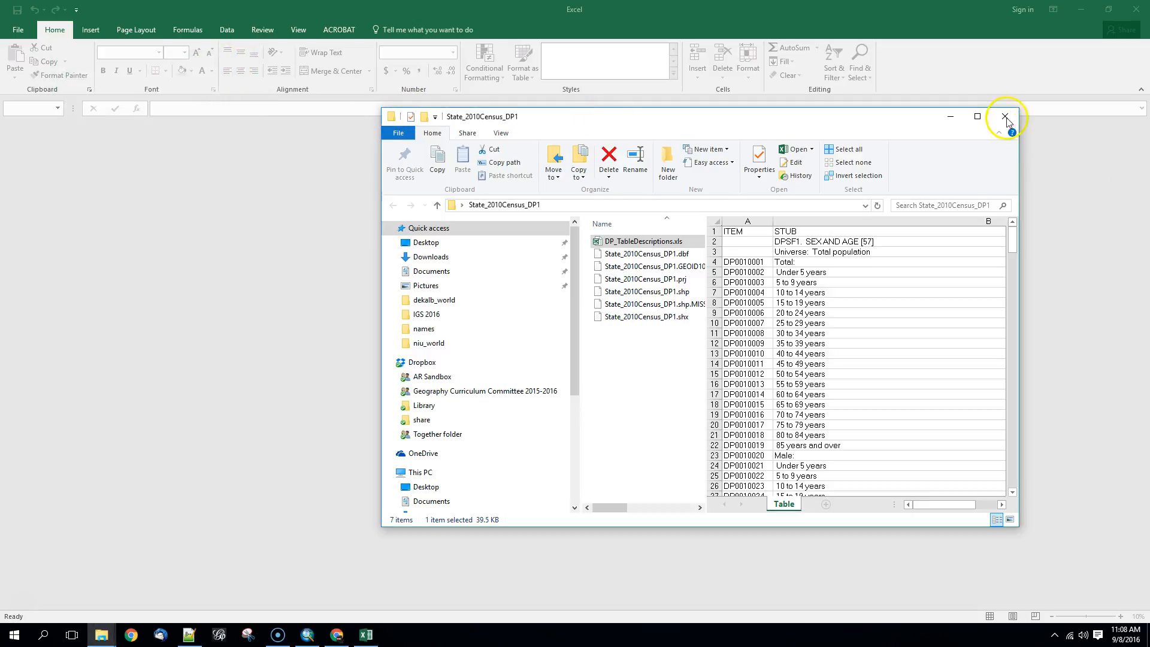
pyautogui.click(1004, 116)
pyautogui.click(1136, 9)
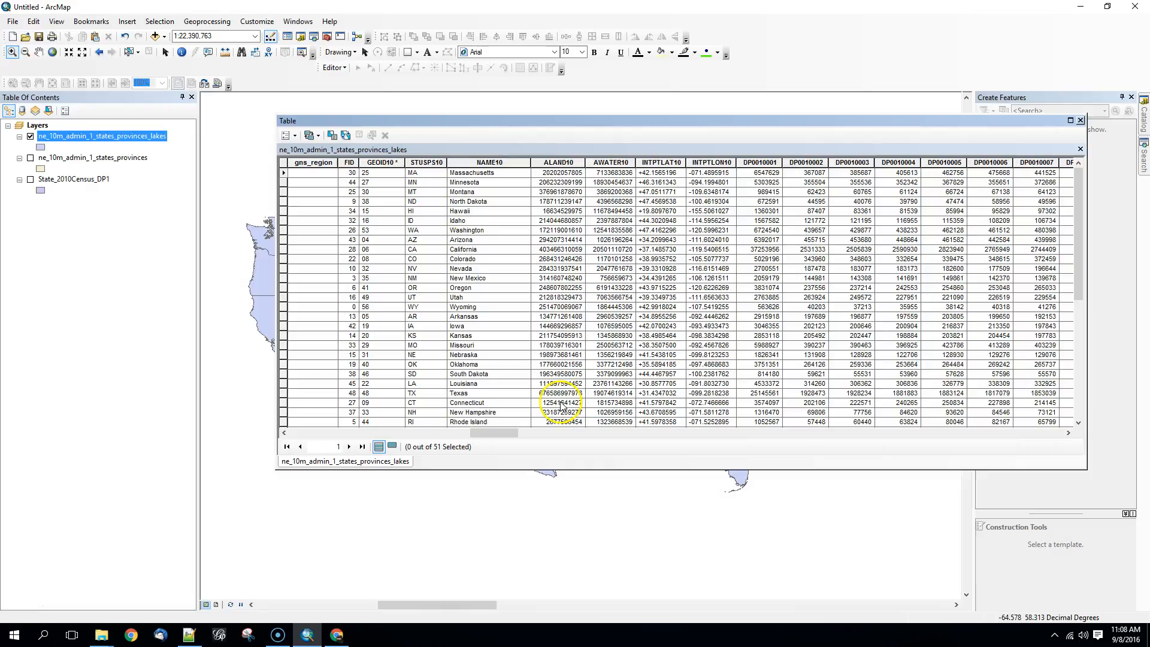
pyautogui.click(1081, 121)
# - Symbolize ne_10m_admin_1_states_provinces_lakes with graduated colors using DP0010001 normalized by percent of total
pyautogui.rightClick(104, 135)
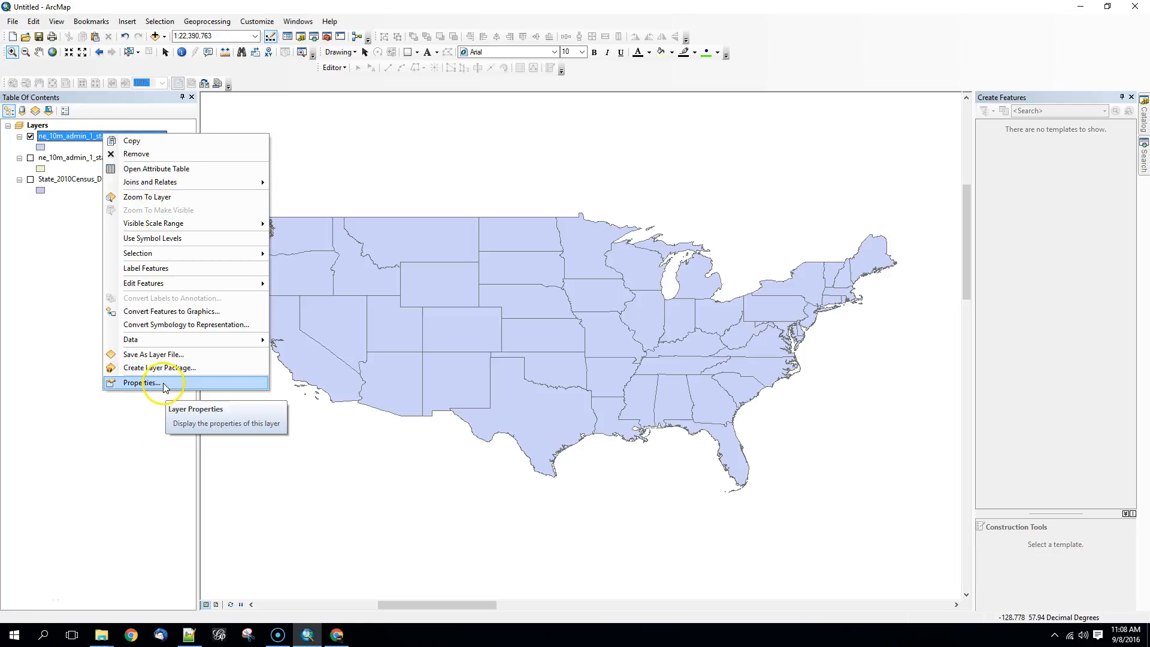
pyautogui.click(138, 383)
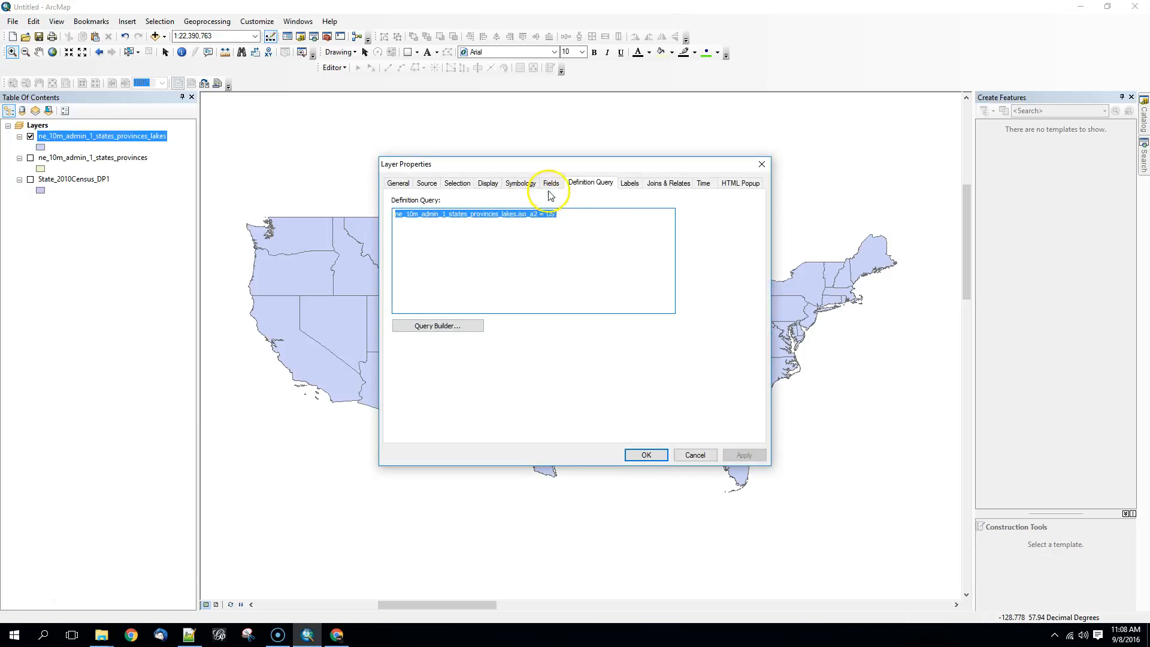
pyautogui.click(520, 183)
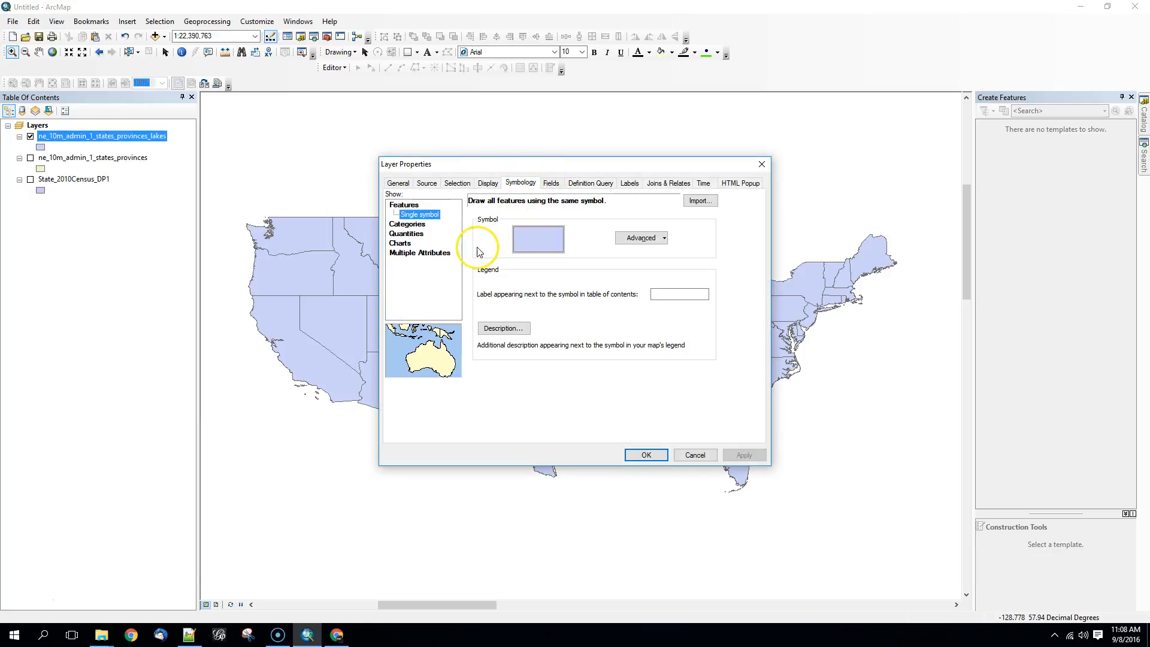
pyautogui.click(406, 233)
pyautogui.click(541, 225)
pyautogui.scroll(-6, 548, 318)
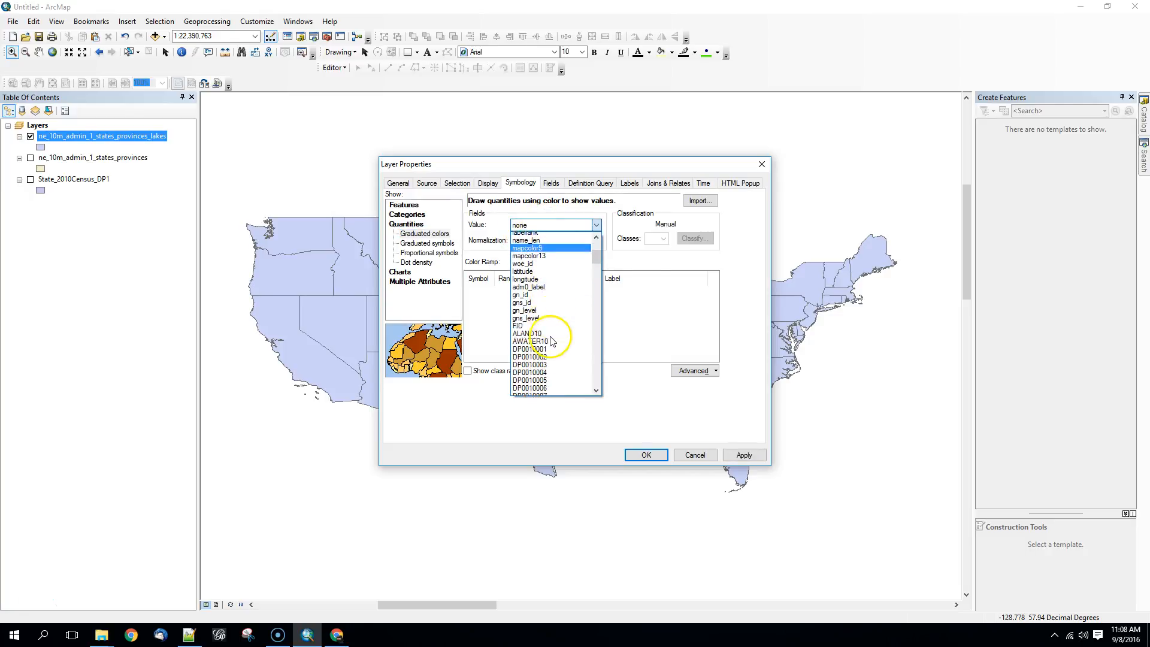
pyautogui.click(543, 298)
pyautogui.click(551, 239)
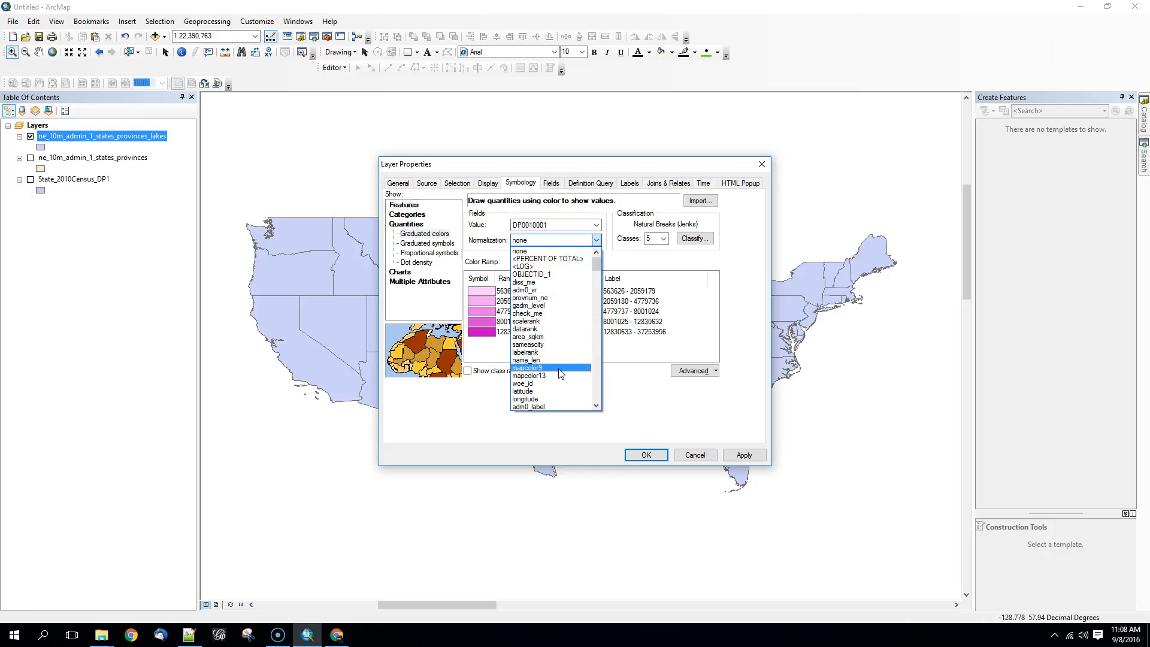
pyautogui.click(590, 261)
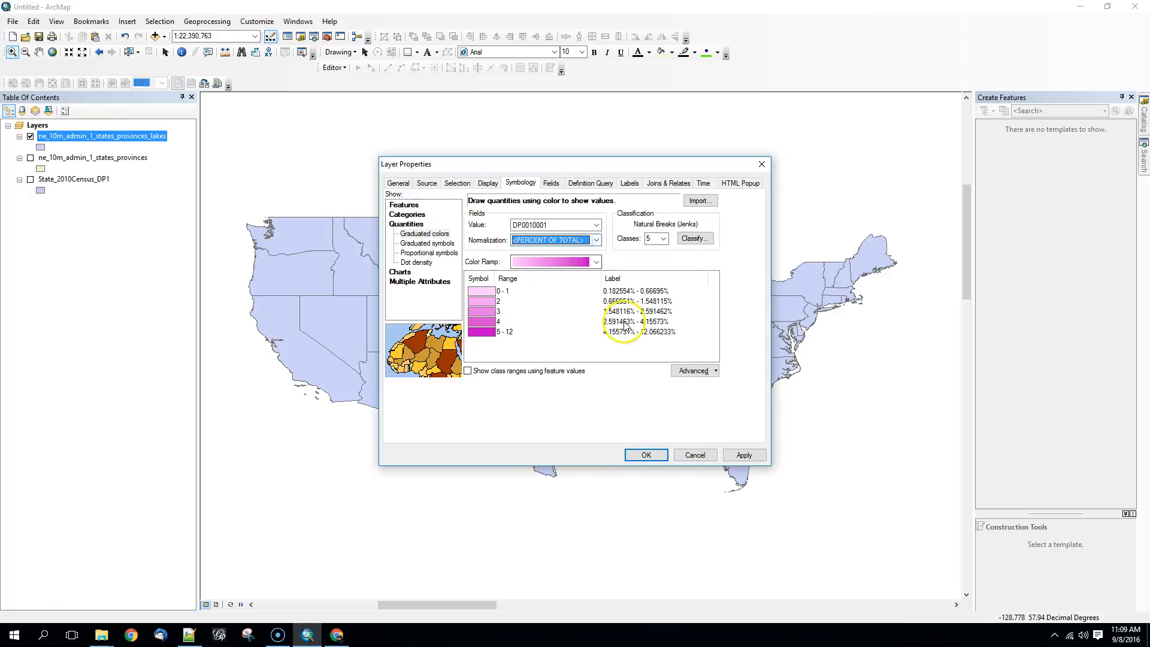
pyautogui.click(742, 456)
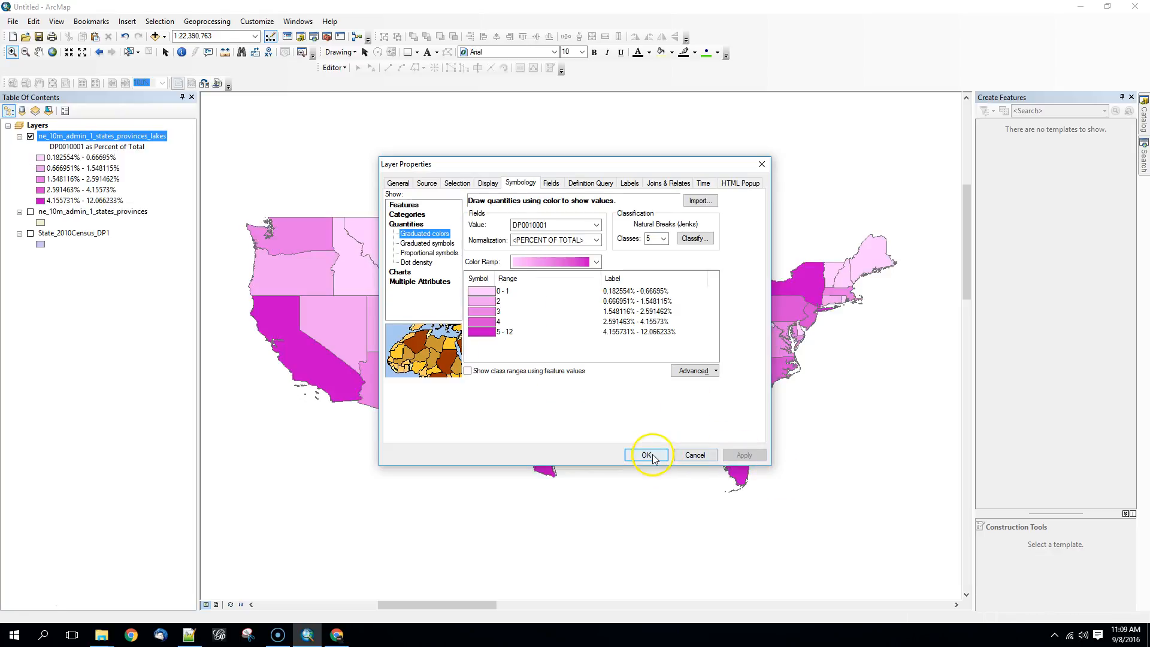
pyautogui.click(647, 456)
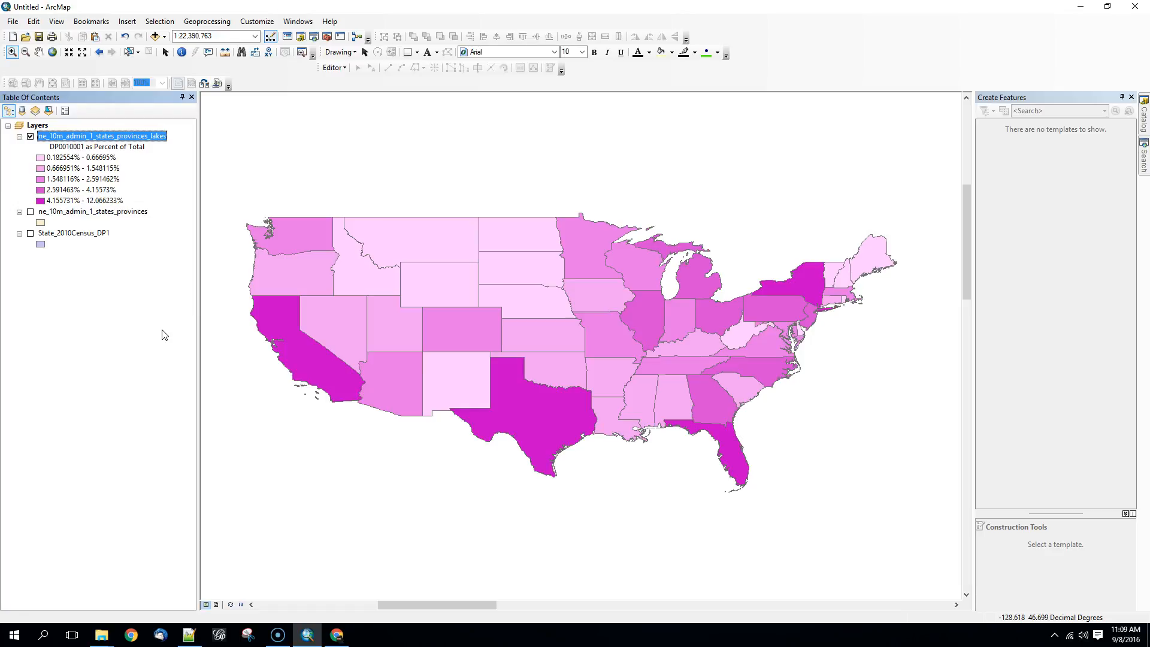
# - Save the map document to the desktop as geog459.mxd
pyautogui.click(12, 23)
pyautogui.click(37, 76)
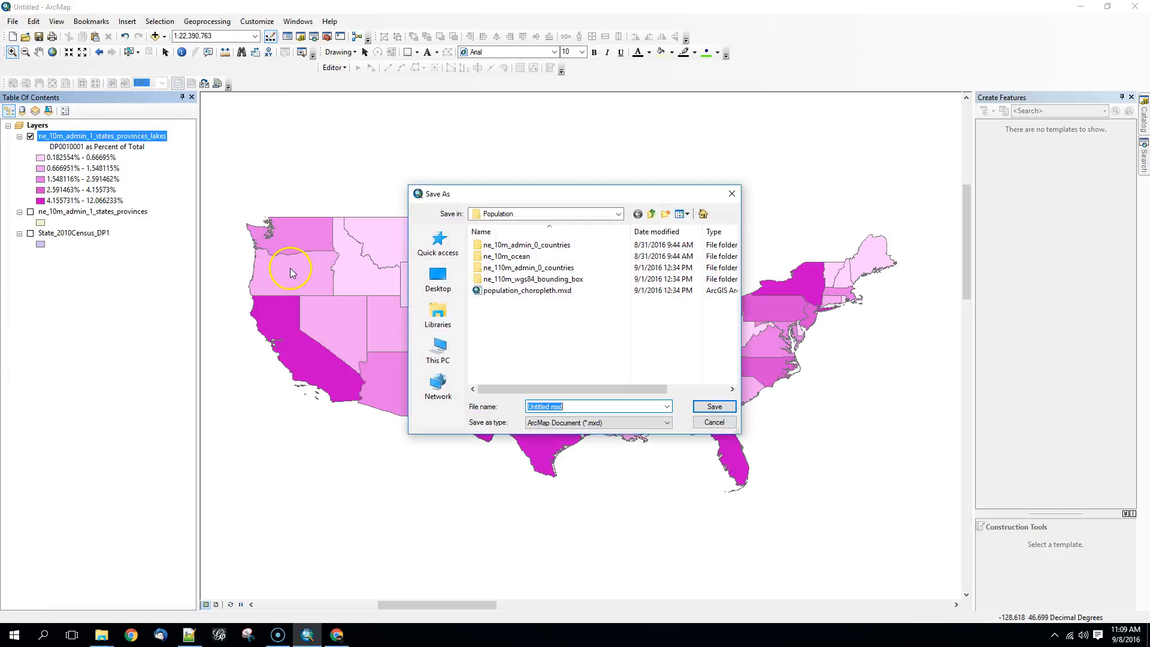
pyautogui.click(449, 293)
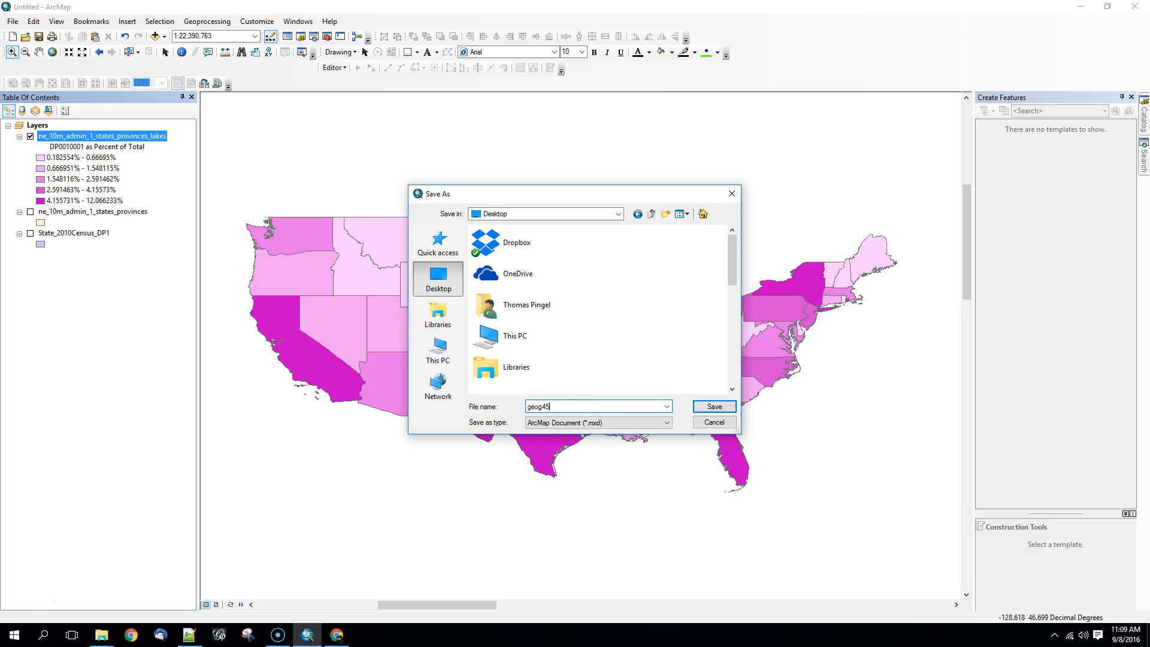
pyautogui.press('Return')
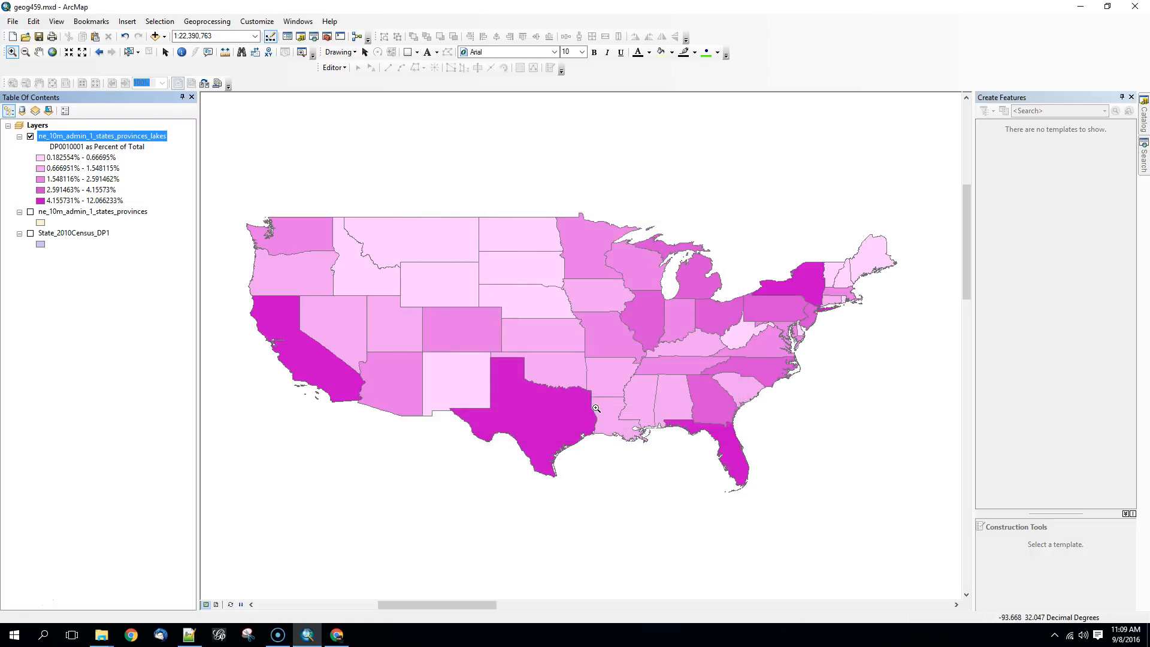
# - Close ArcMap and reopen the saved geog459.mxd from the desktop
pyautogui.click(1141, 7)
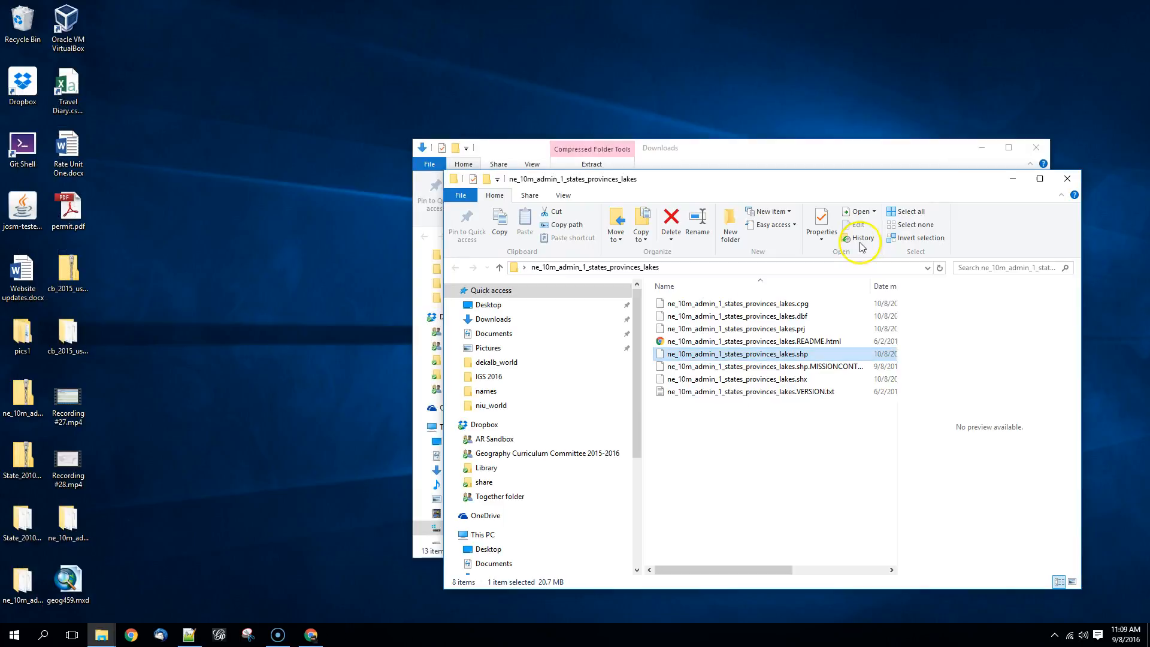
pyautogui.doubleClick(68, 584)
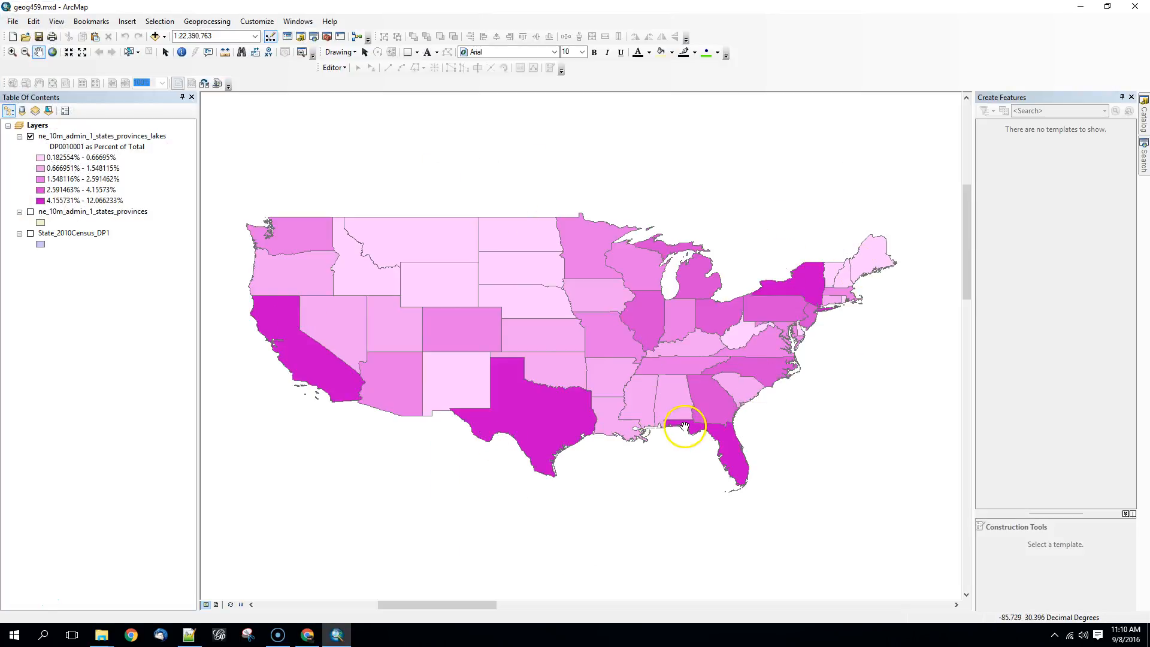
pyautogui.rightClick(76, 137)
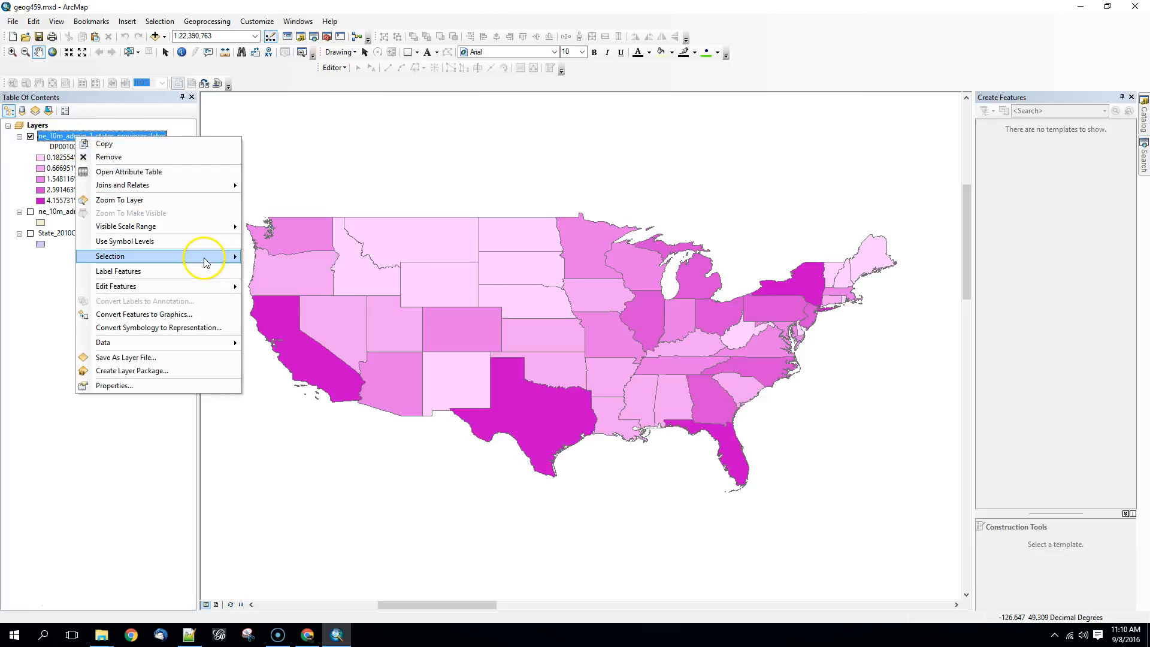
pyautogui.click(11, 284)
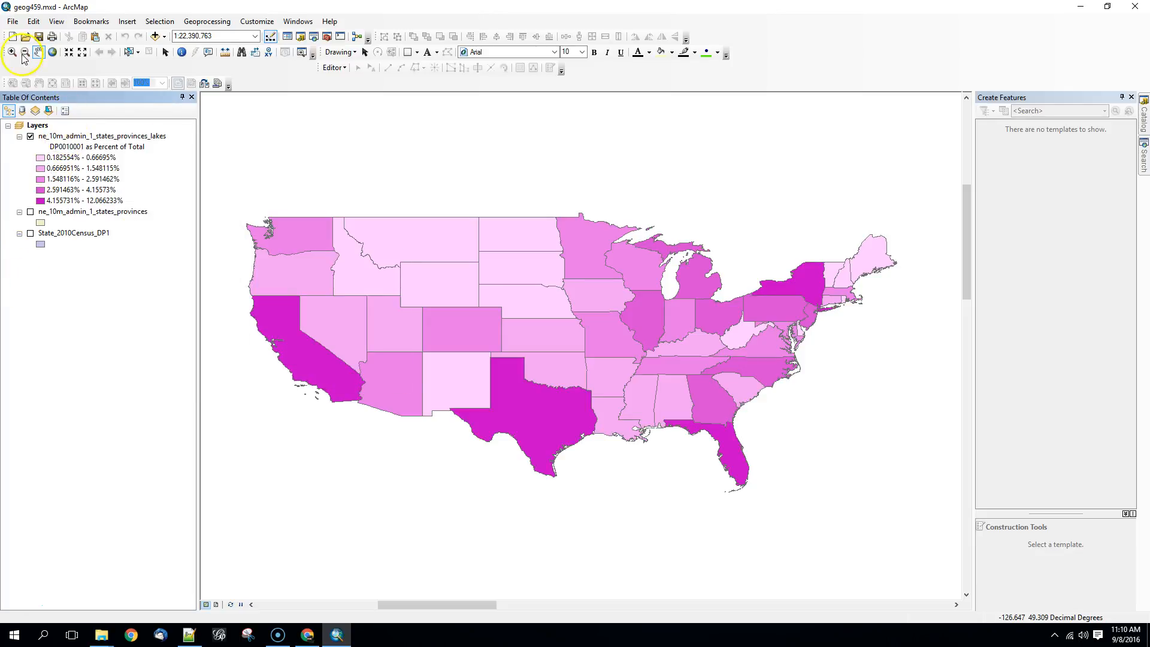
# - Create a new blank map document, saving the changes to geog459.mxd
pyautogui.click(12, 21)
pyautogui.click(27, 31)
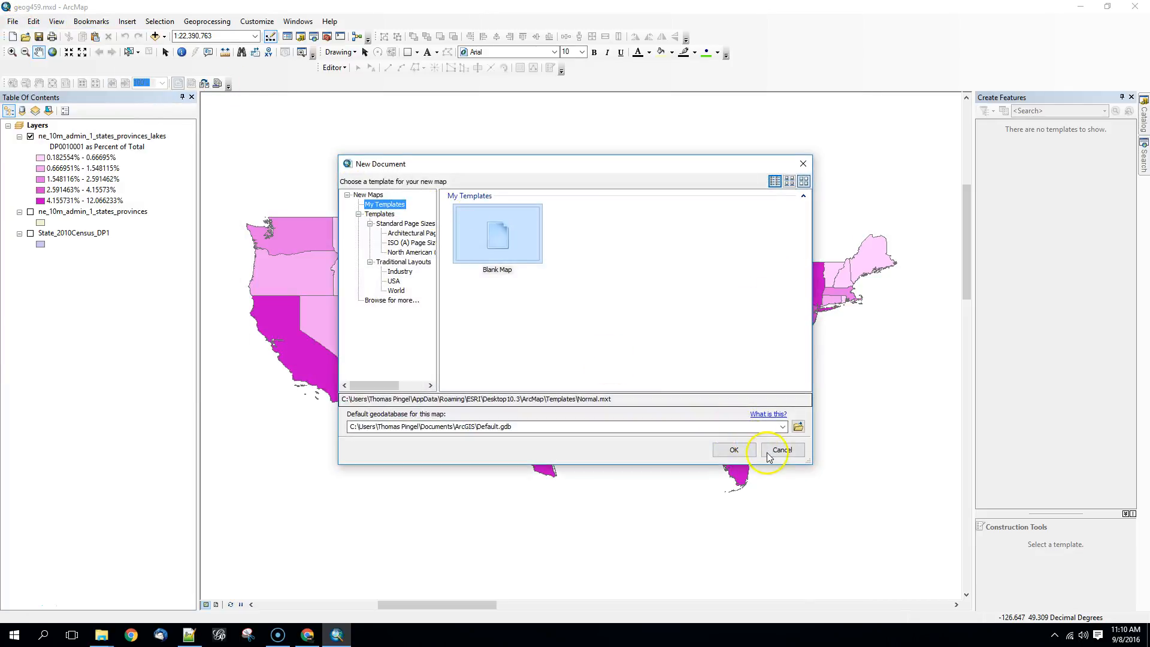
pyautogui.press('Return')
pyautogui.click(527, 344)
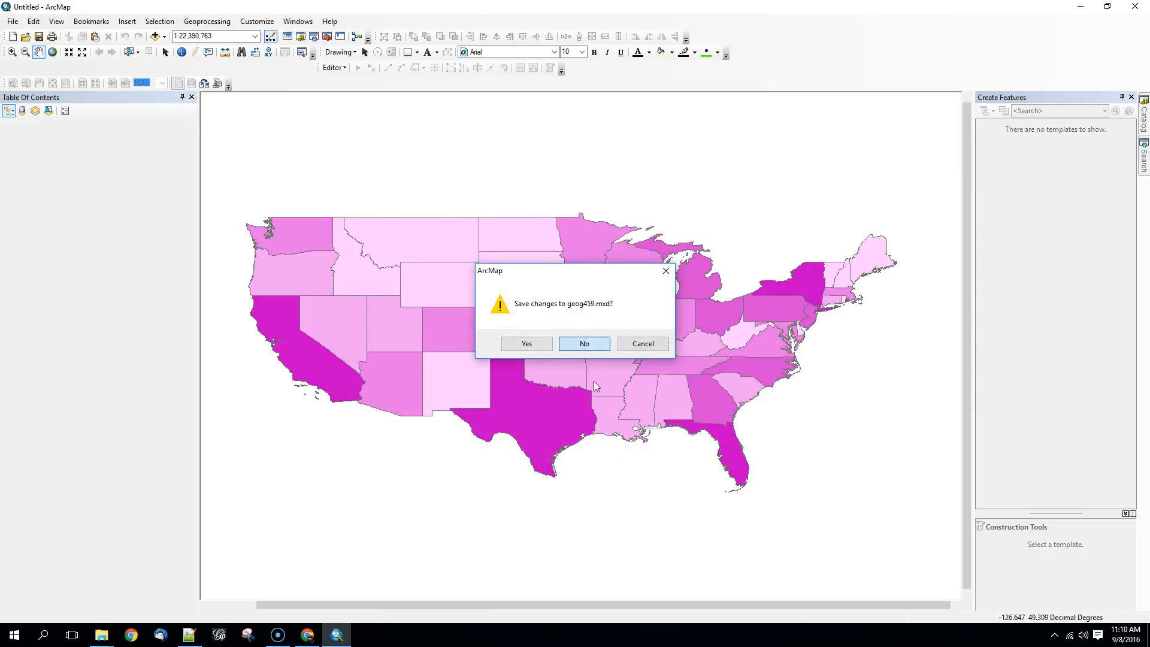
# - Add ne_10m_admin_1_states_provinces_lakes.shp from its desktop folder to the blank map
pyautogui.click(337, 634)
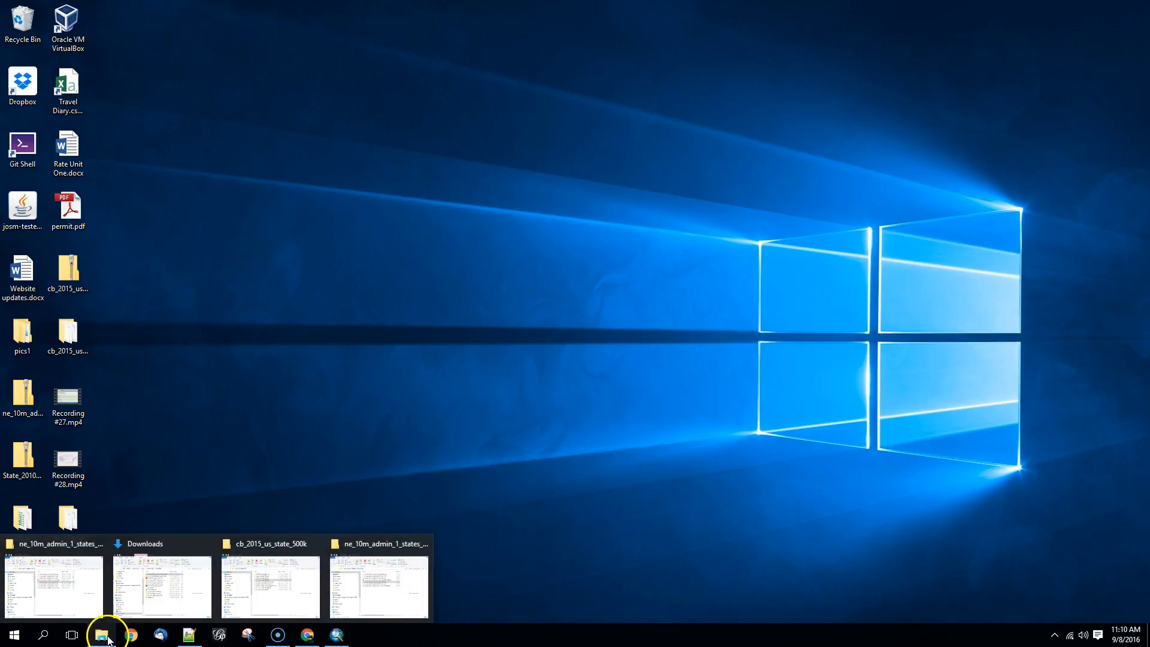
pyautogui.click(78, 524)
pyautogui.doubleClick(78, 524)
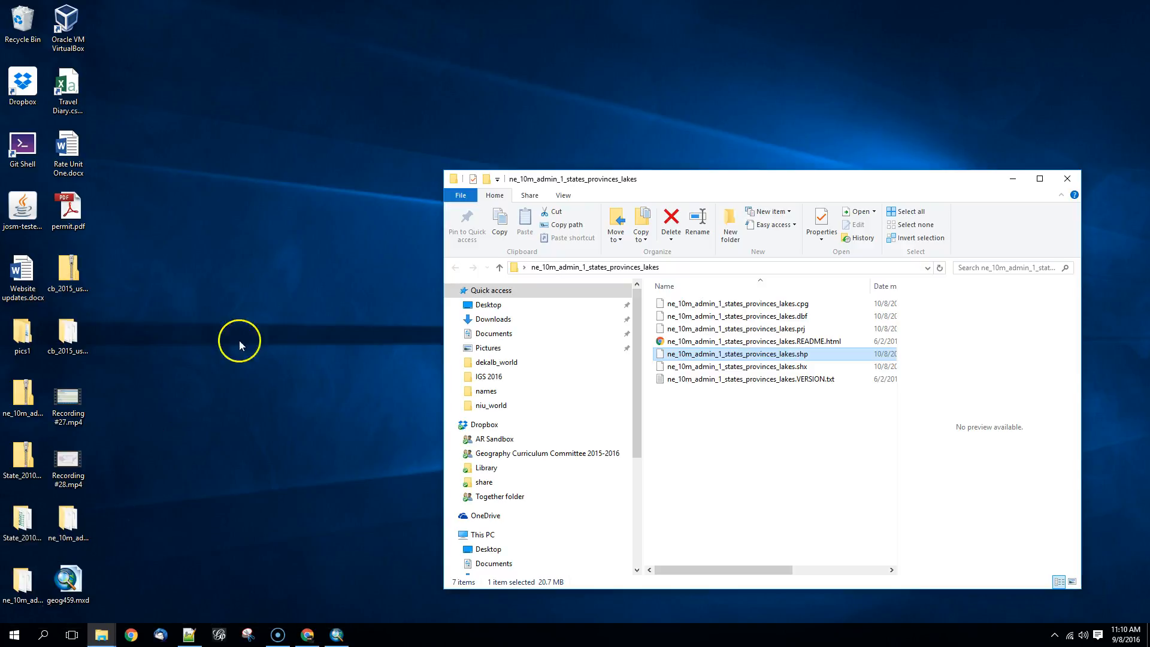
pyautogui.moveTo(766, 354)
pyautogui.mouseDown()
pyautogui.moveTo(321, 629)
pyautogui.moveTo(372, 326)
pyautogui.mouseUp()
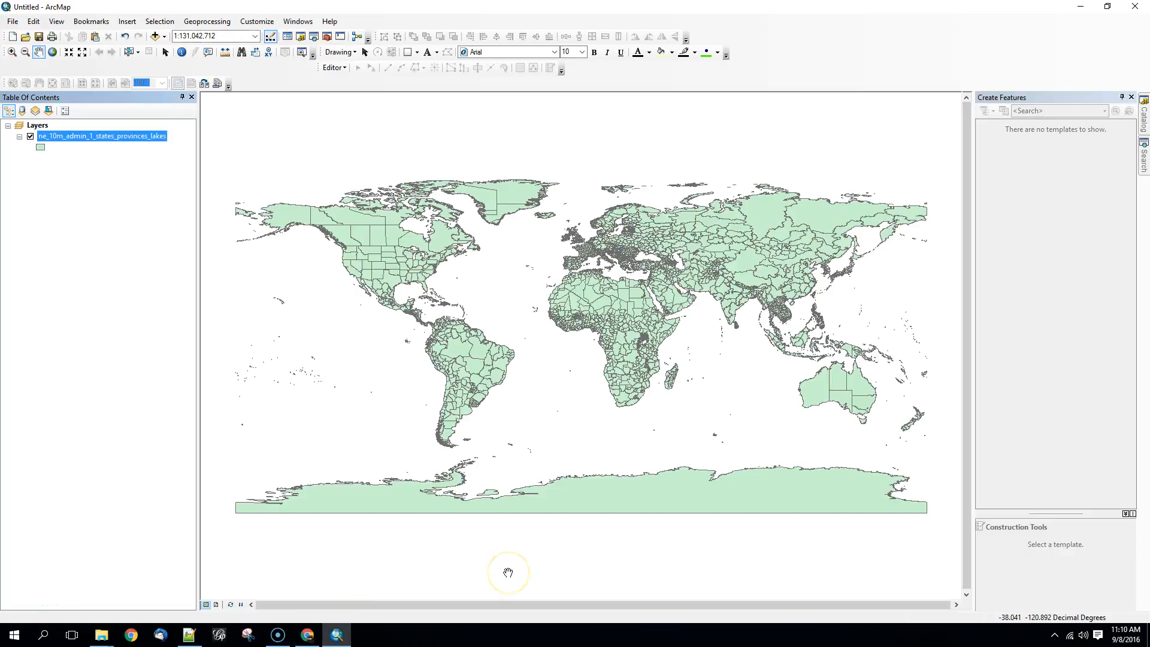
# - Check the last fields in the attribute table of ne_10m_admin_1_states_provinces_lakes for joined census data, and close the table
pyautogui.rightClick(85, 136)
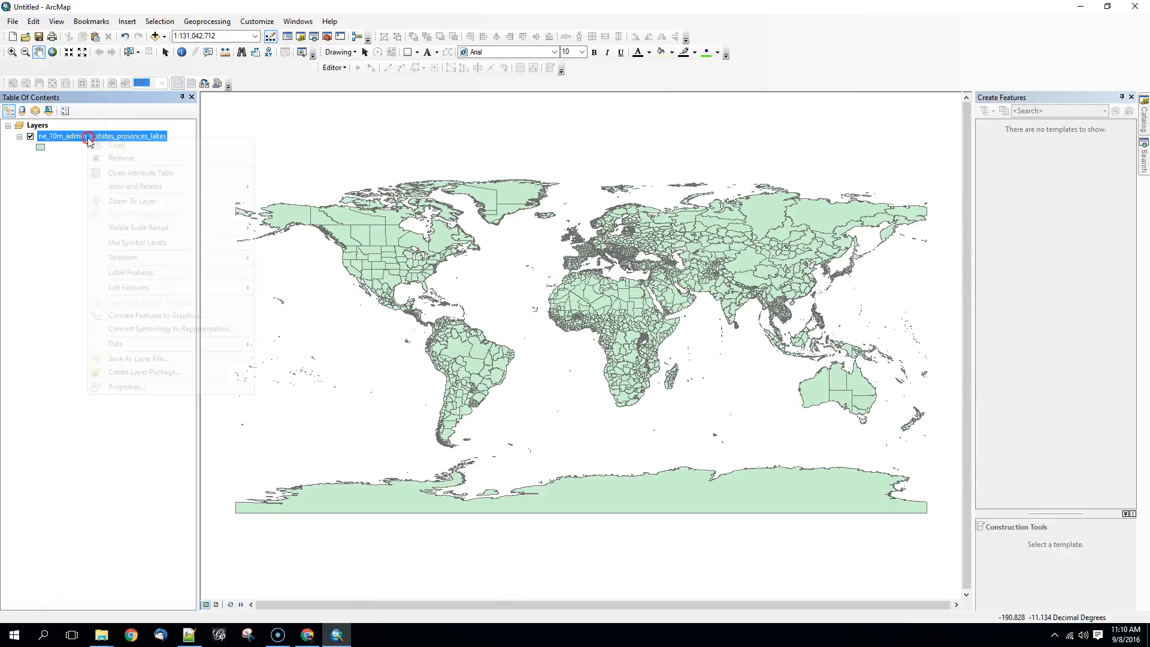
pyautogui.click(92, 172)
pyautogui.moveTo(419, 431); pyautogui.dragTo(1063, 437)
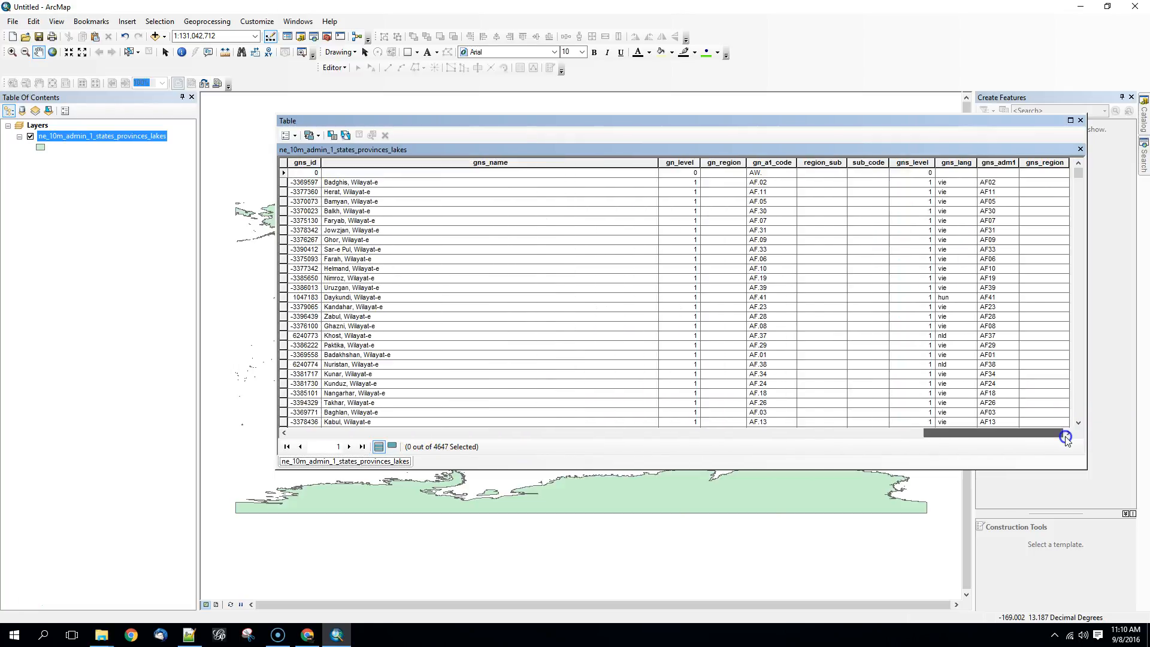
pyautogui.click(1080, 120)
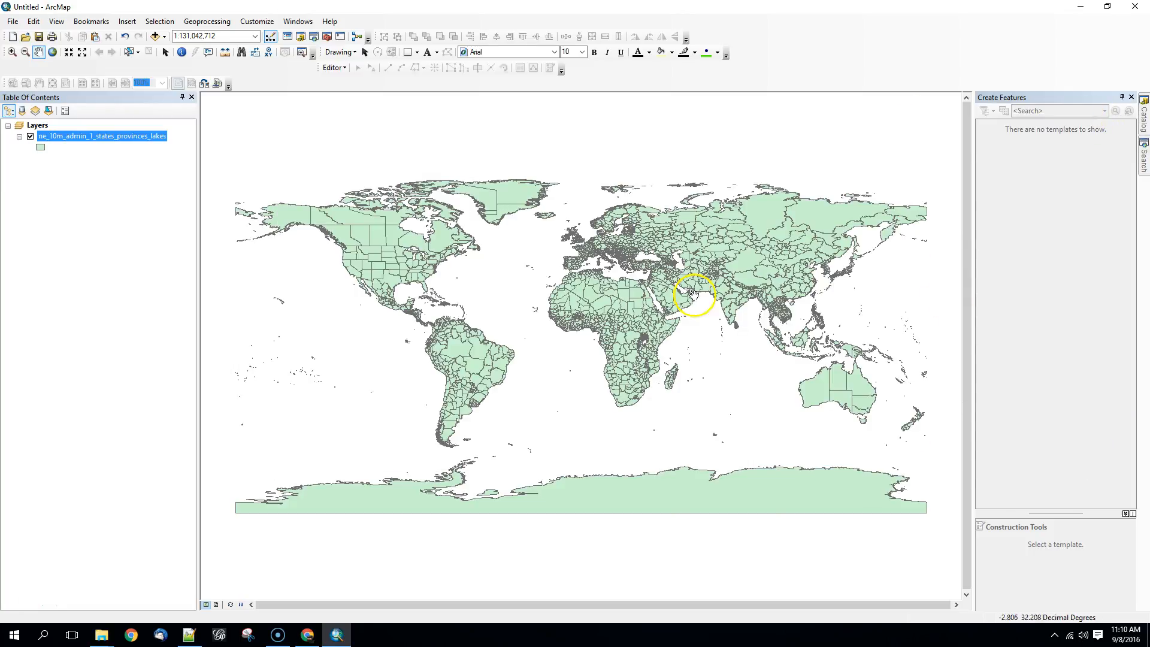